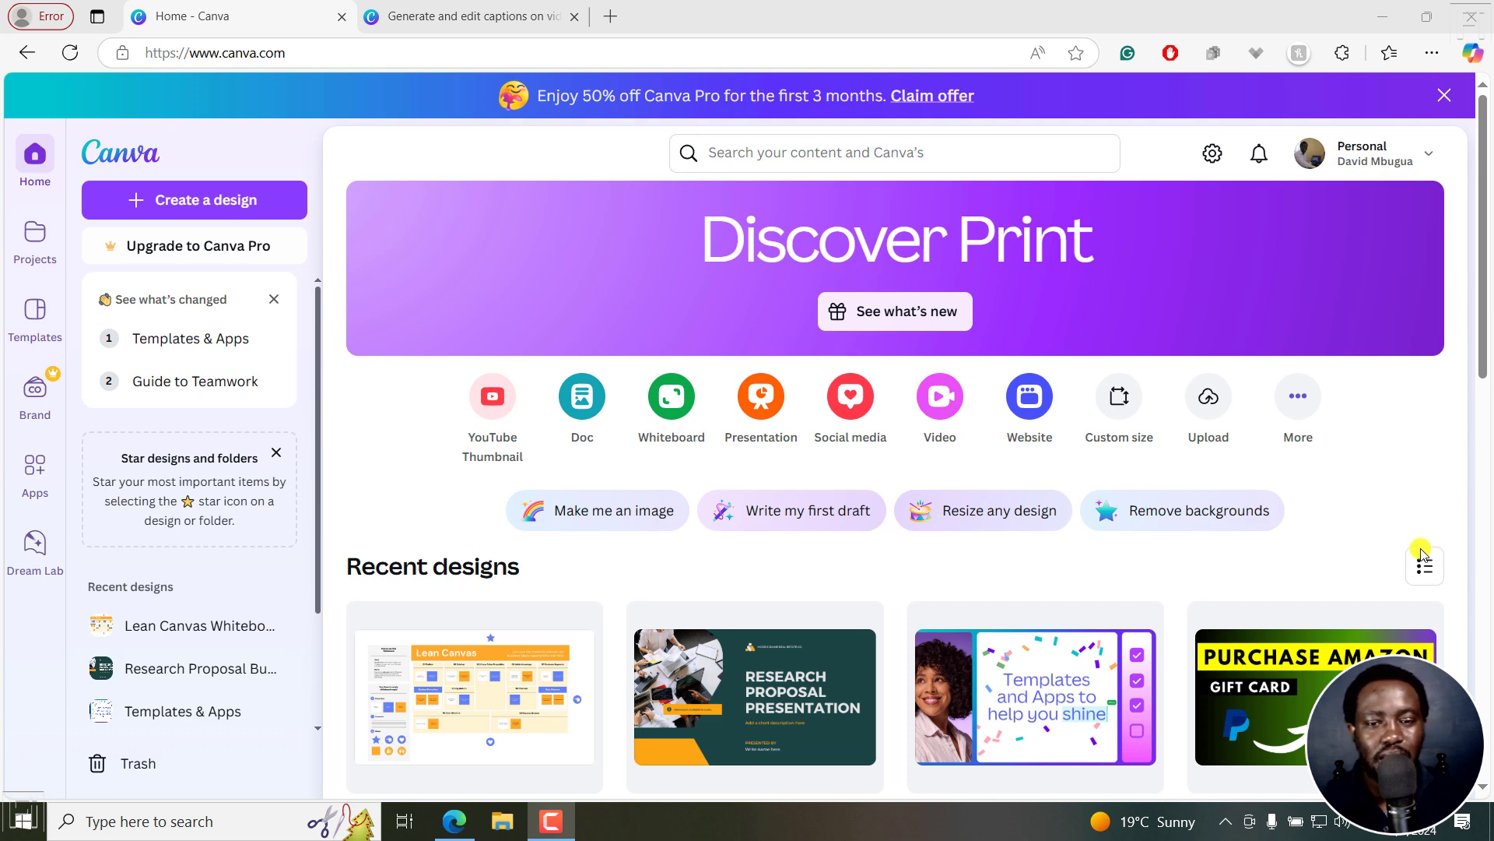
Start a new blank Video (1080p) design
{"action": "left_click", "coordinate": [940, 397]}
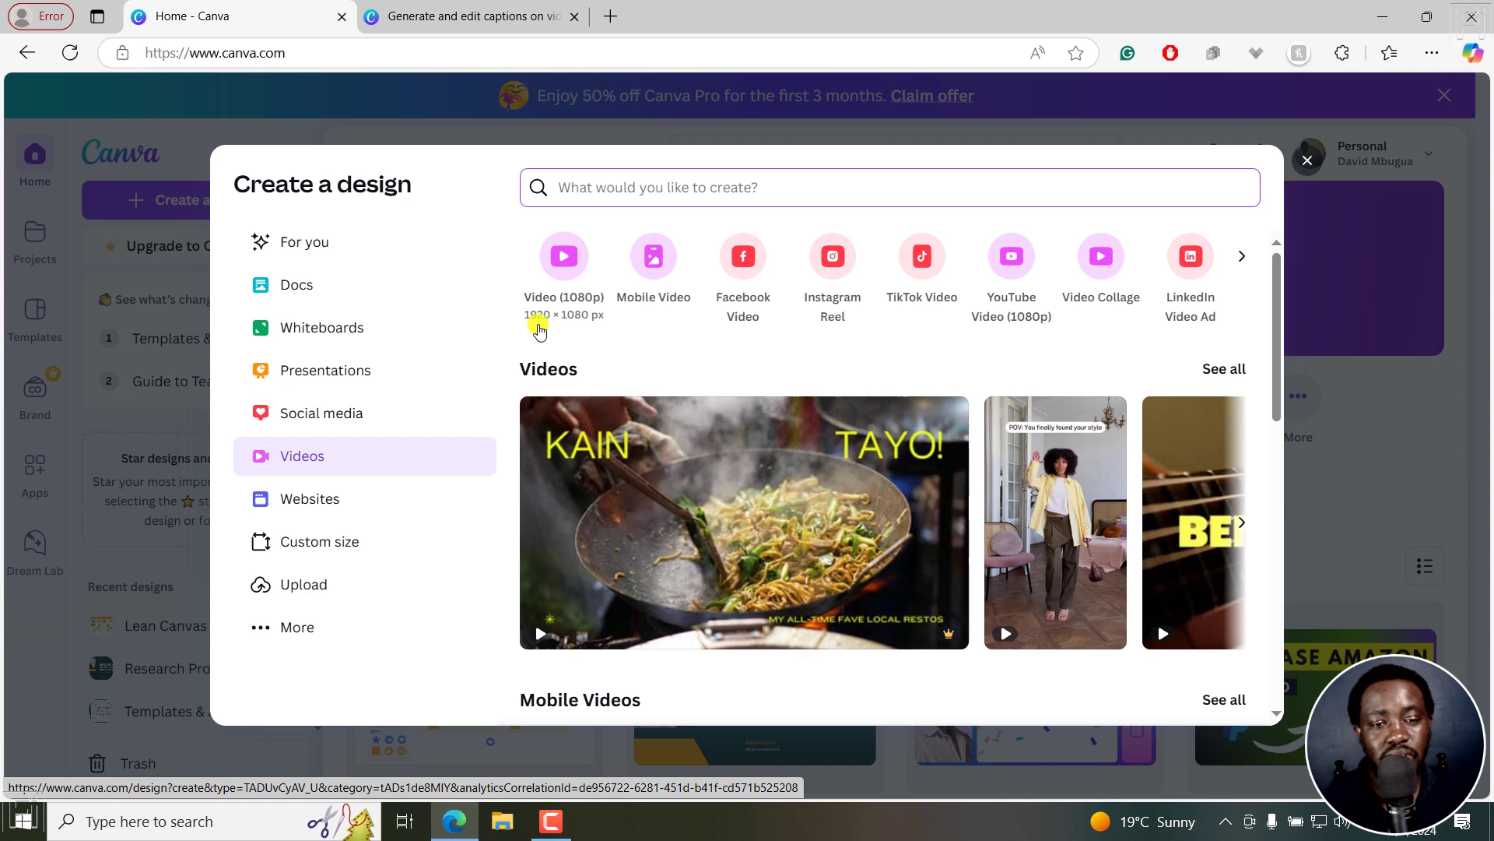
{"action": "left_click", "coordinate": [563, 265]}
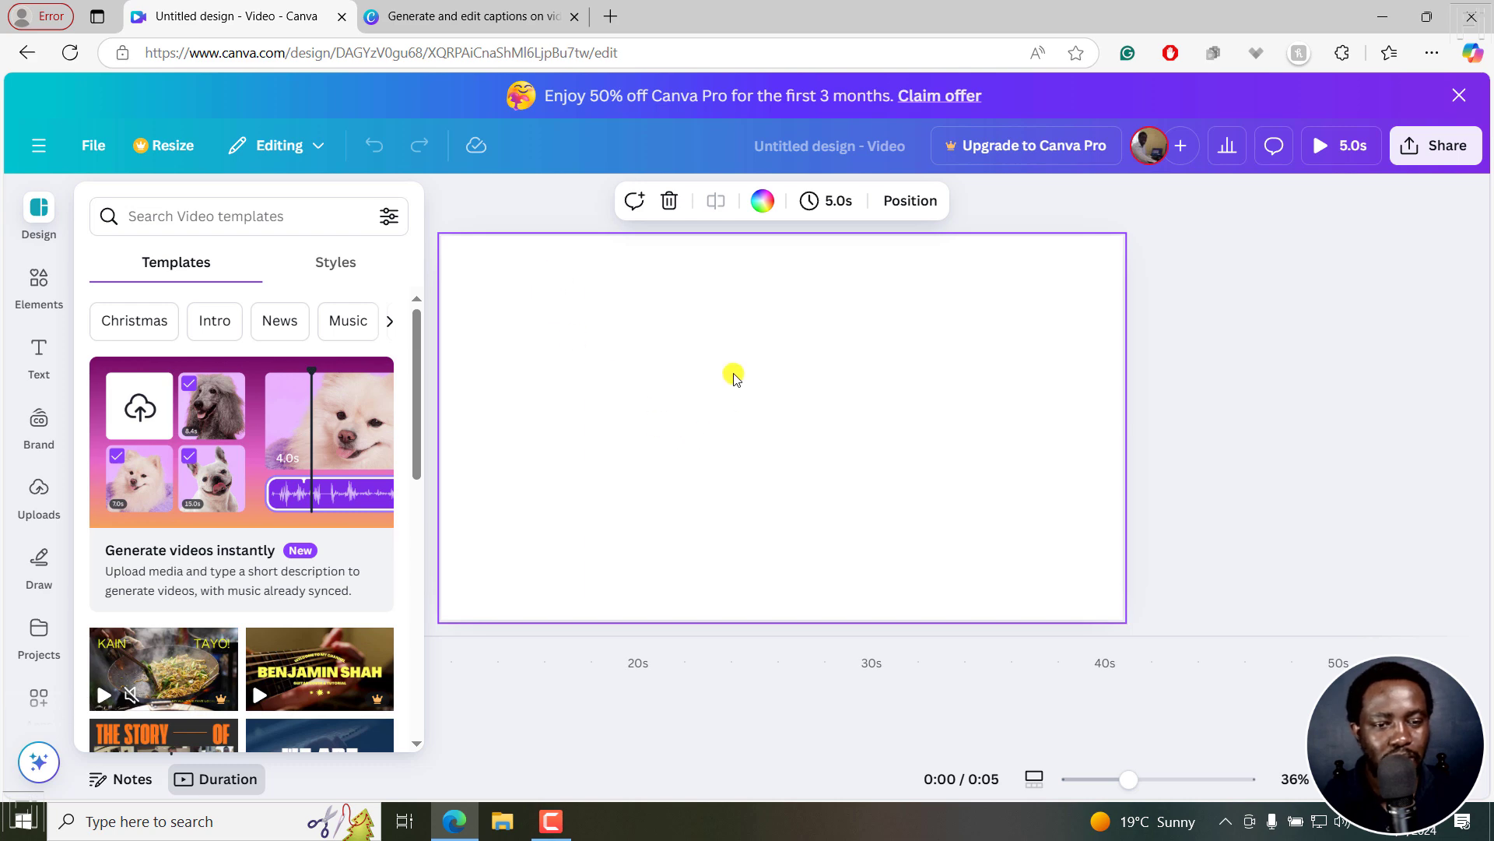
Upload Clip 3.mp4 from the computer into the Videos section of Uploads
{"action": "left_click", "coordinate": [39, 486]}
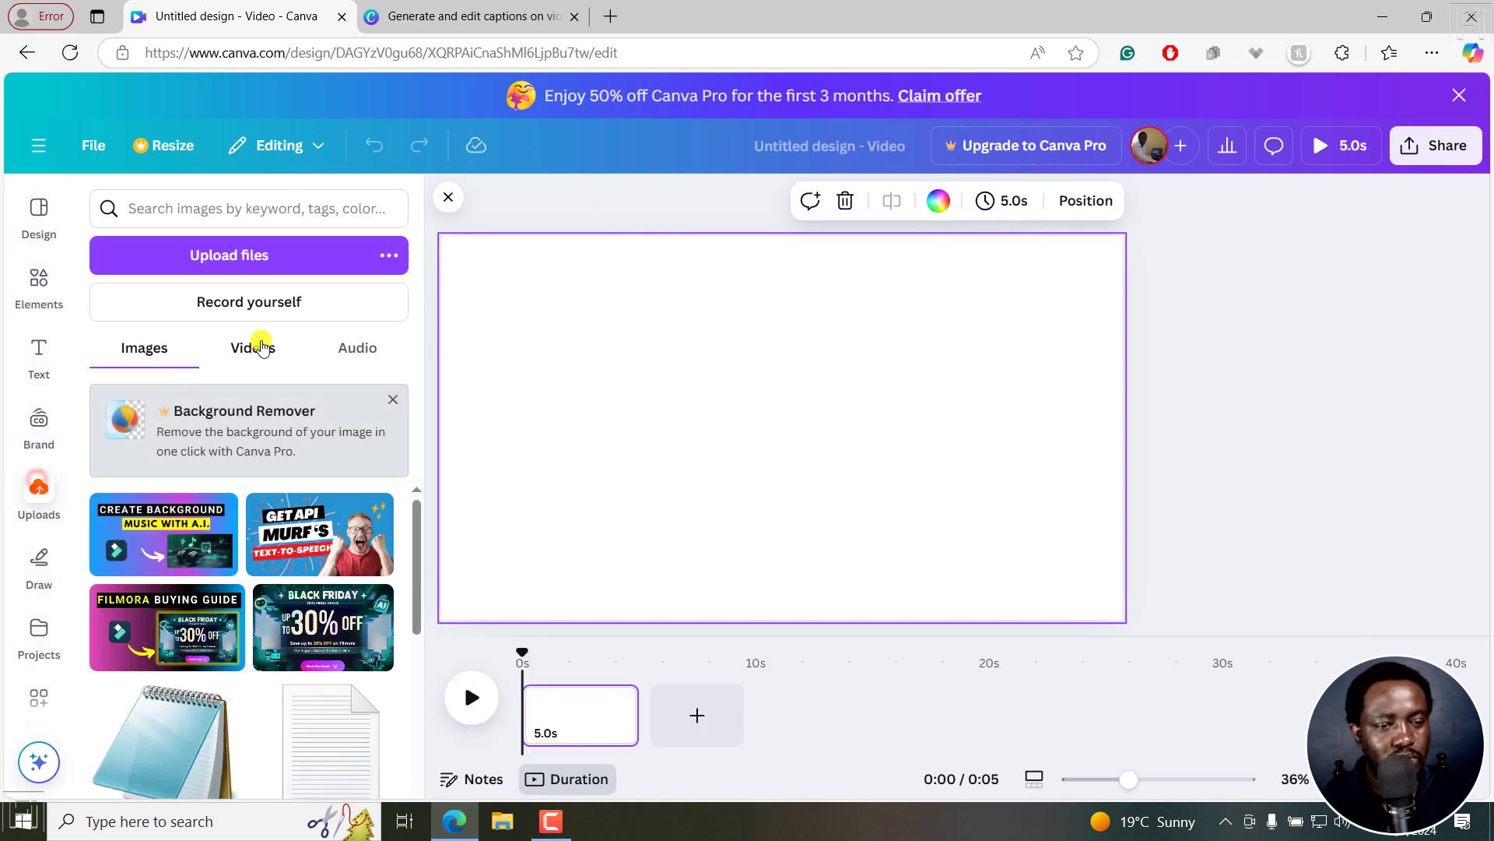
{"action": "left_click", "coordinate": [257, 346]}
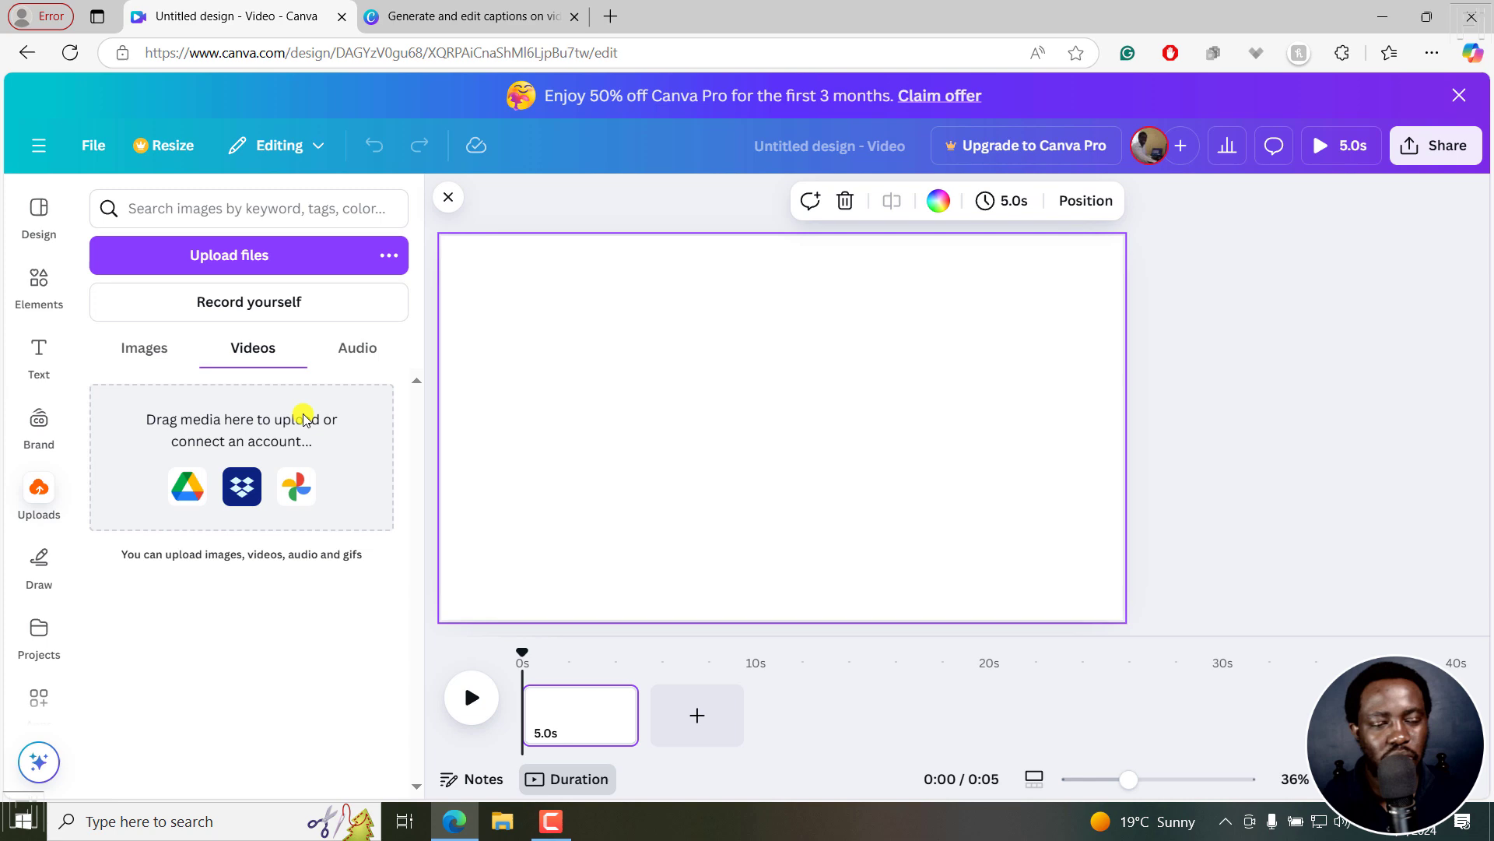
{"action": "left_click", "coordinate": [257, 248]}
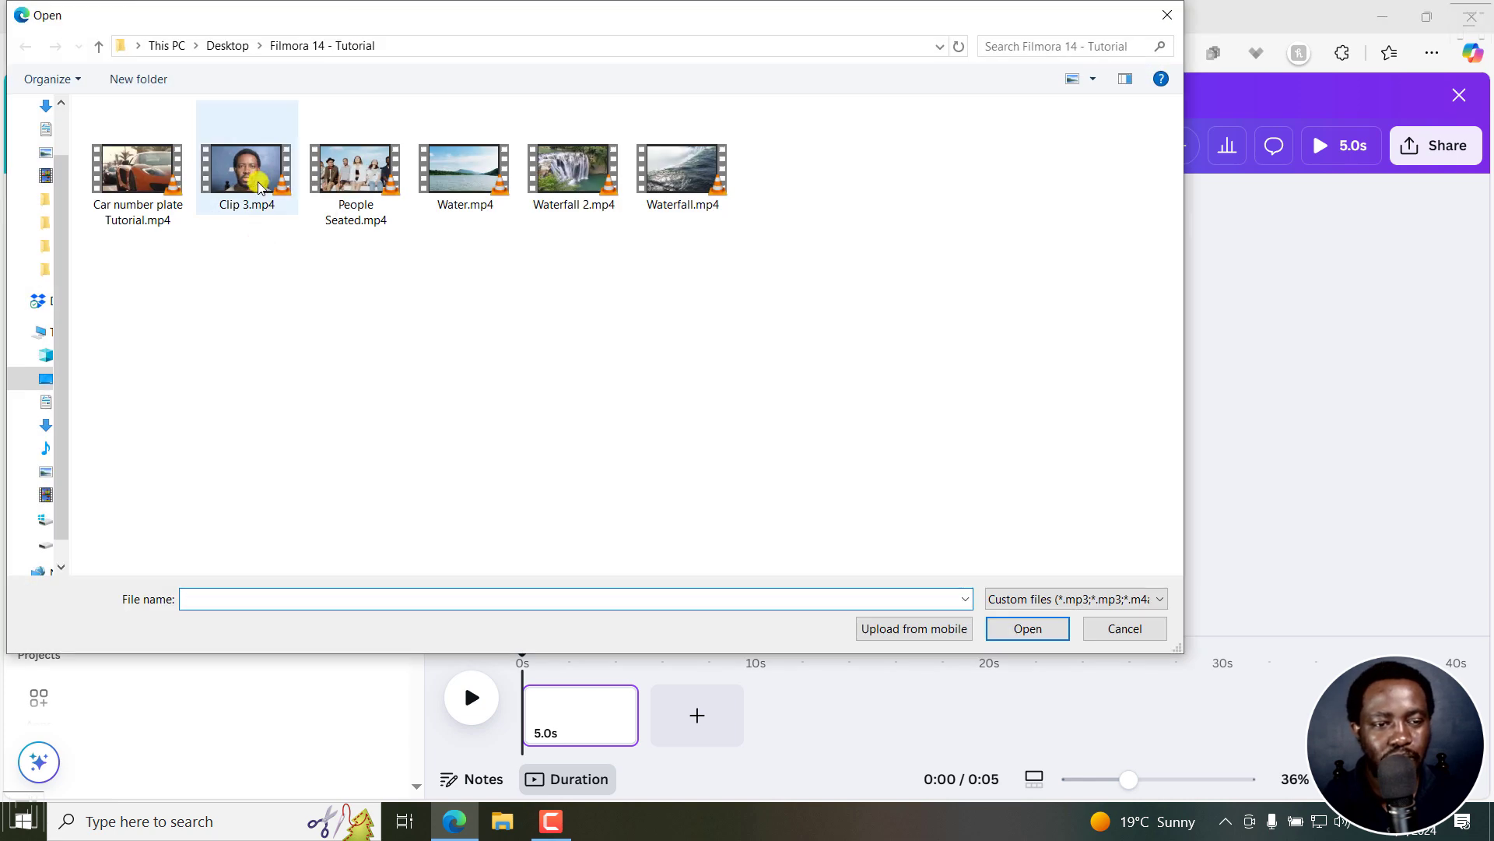
{"action": "left_click", "coordinate": [253, 178]}
{"action": "left_click", "coordinate": [1027, 628]}
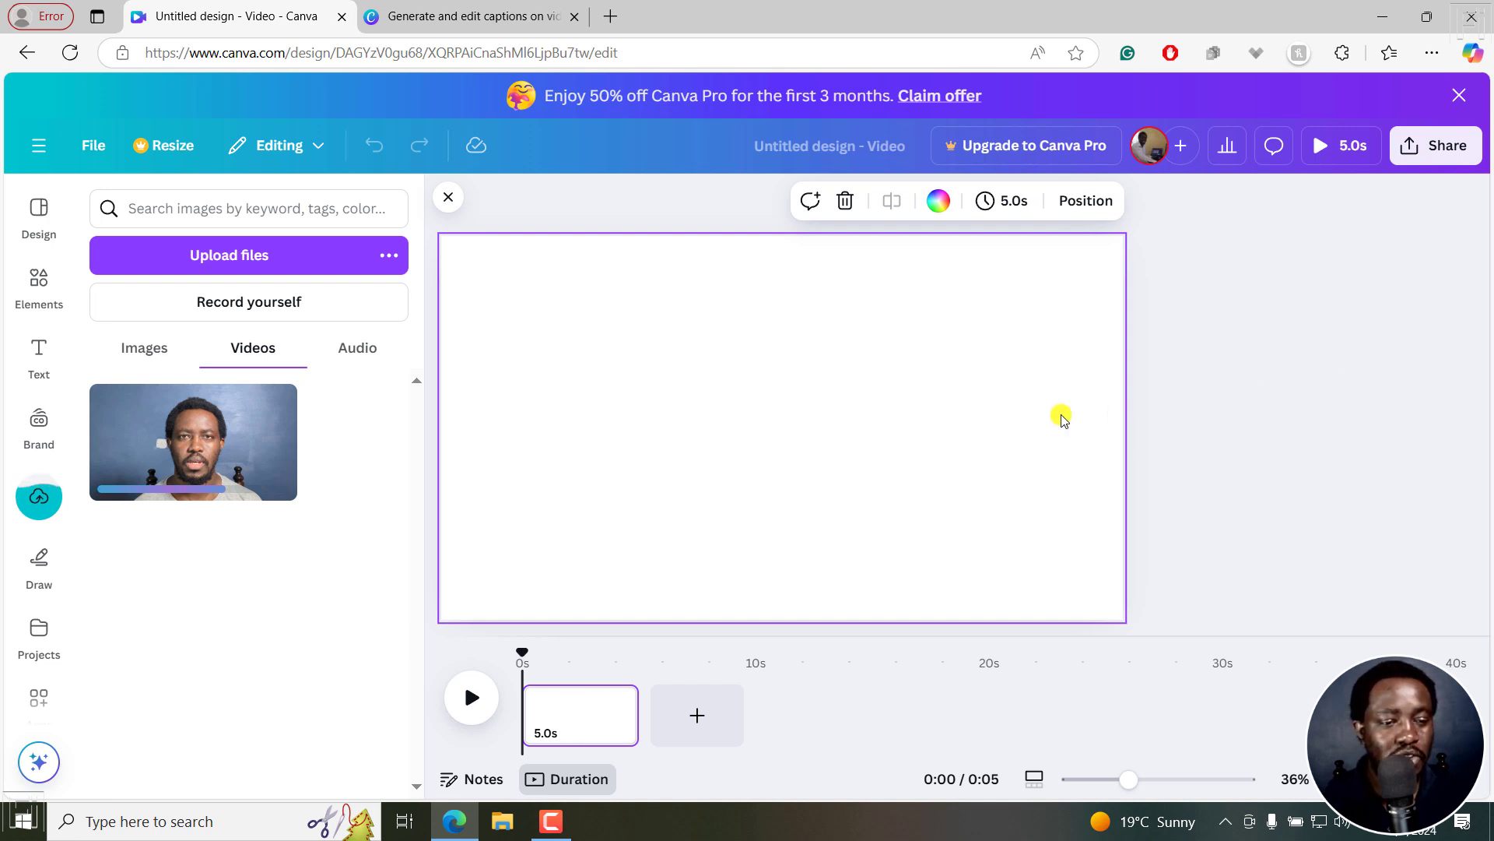
Place the uploaded Clip 3.mp4 on the page, extending the design from 5.0s to 13.0s
{"action": "left_click_drag", "start_coordinate": [141, 435], "coordinate": [477, 274]}
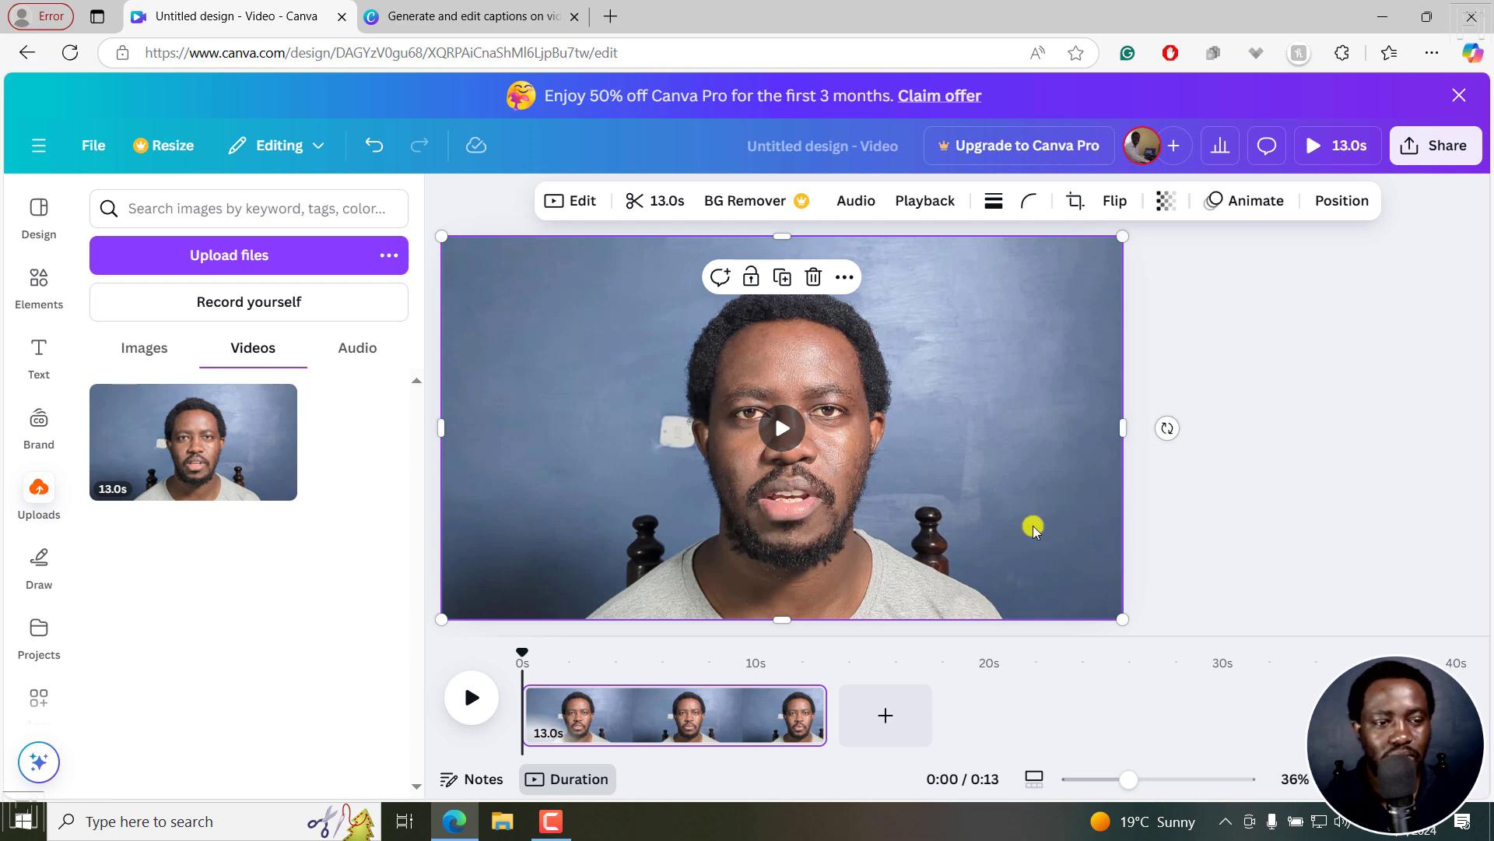
Open Captions under Dynamic text and confirm Clip 3.mp4 is among the videos to caption
{"action": "left_click", "coordinate": [36, 346]}
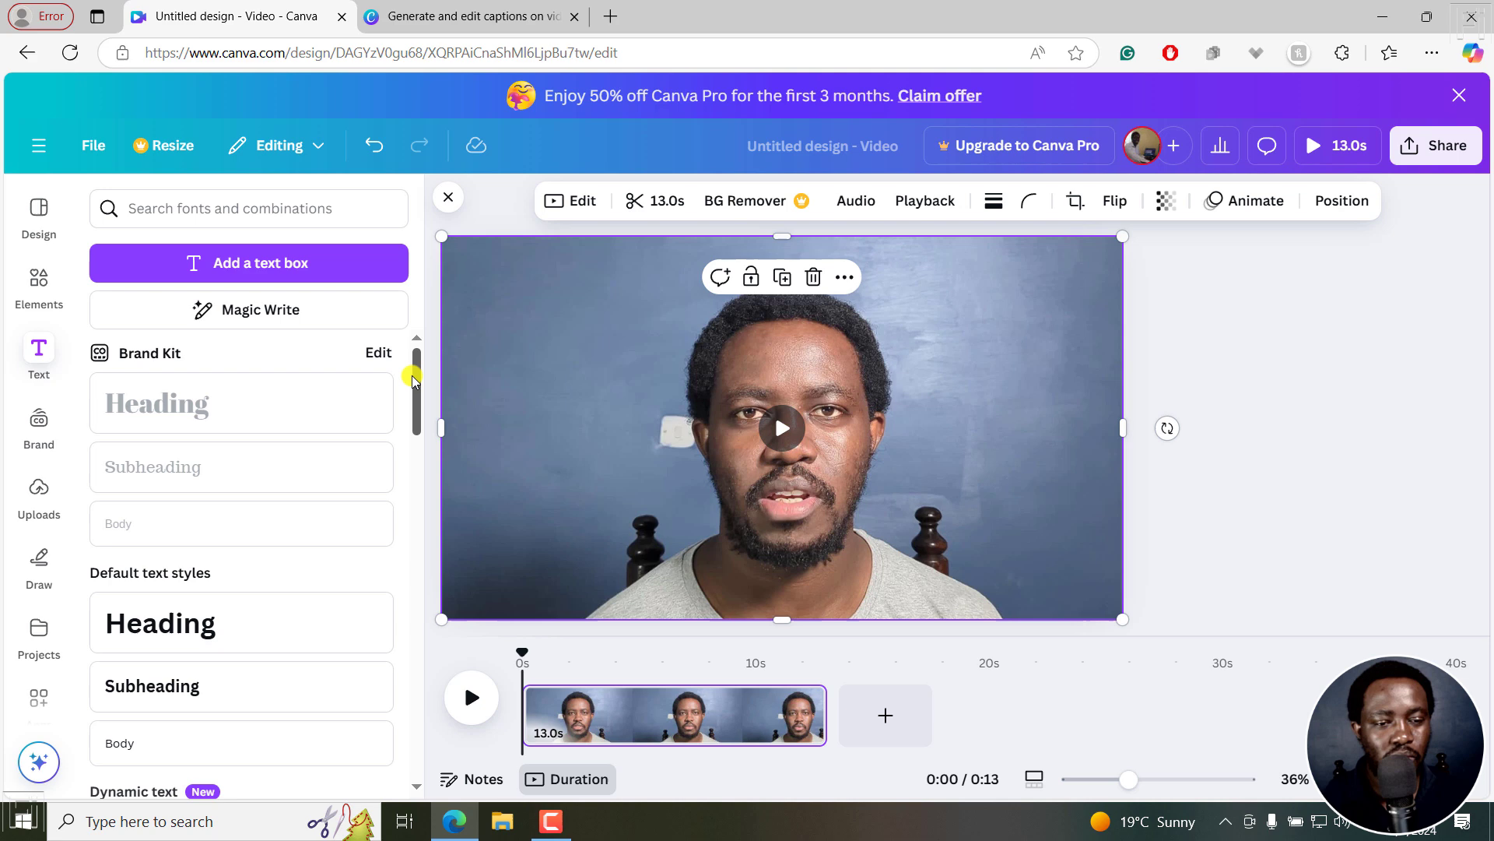
{"action": "left_click_drag", "start_coordinate": [417, 381], "coordinate": [419, 440]}
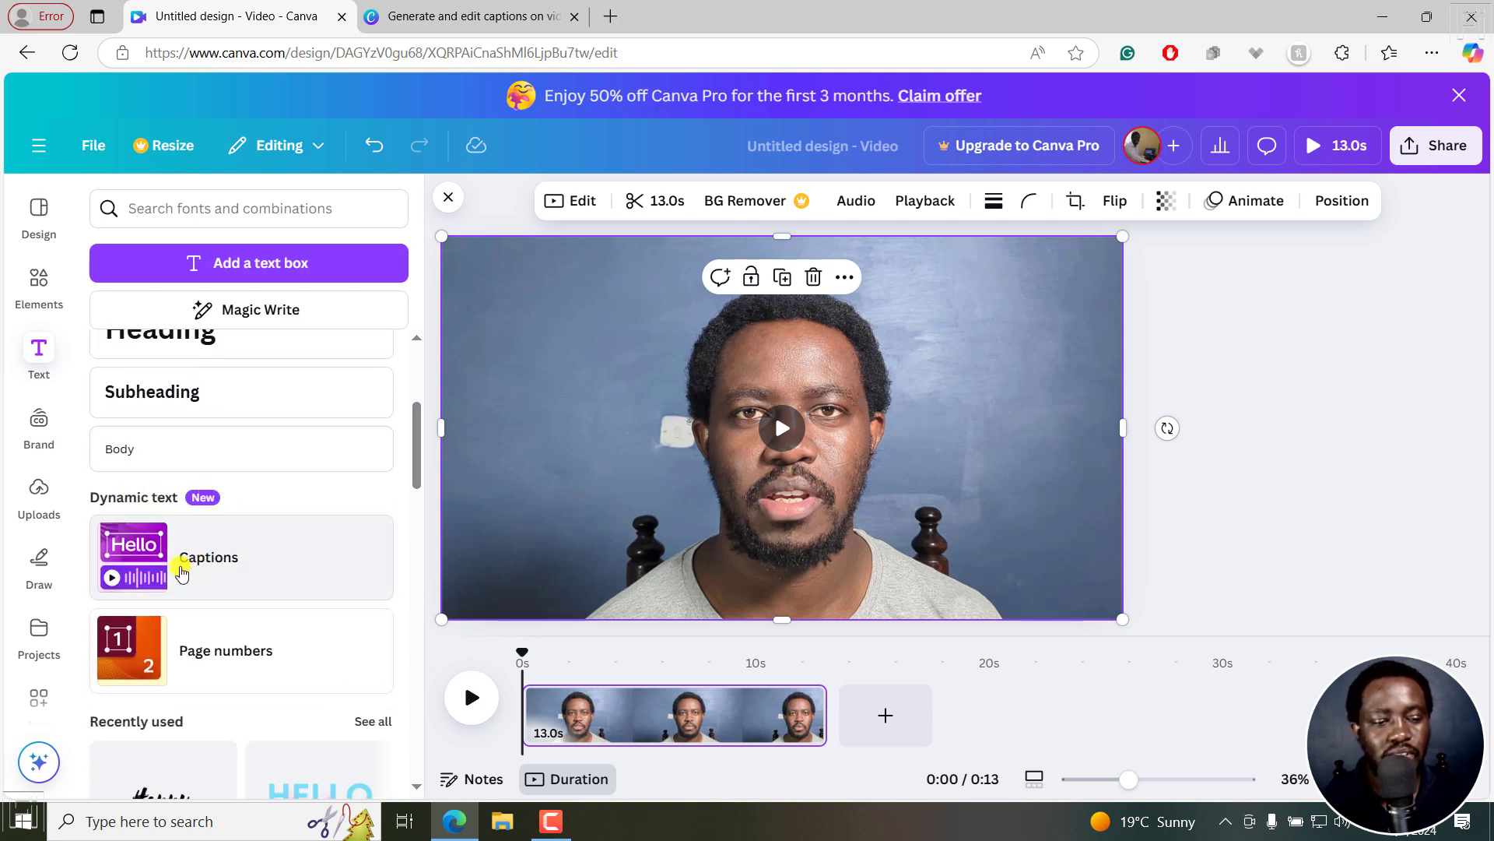
{"action": "left_click", "coordinate": [176, 569]}
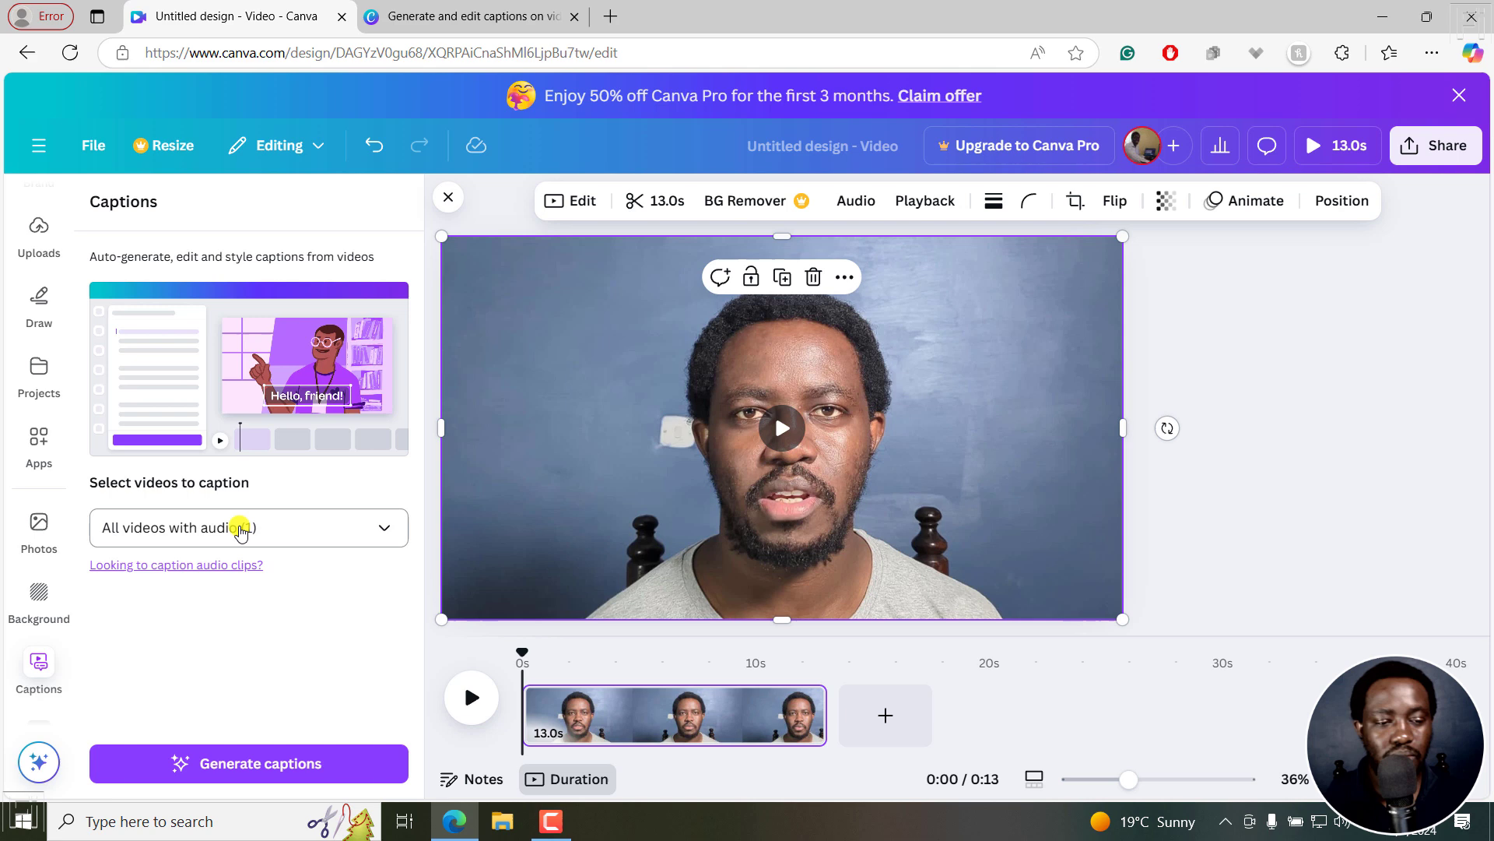
{"action": "left_click", "coordinate": [241, 527]}
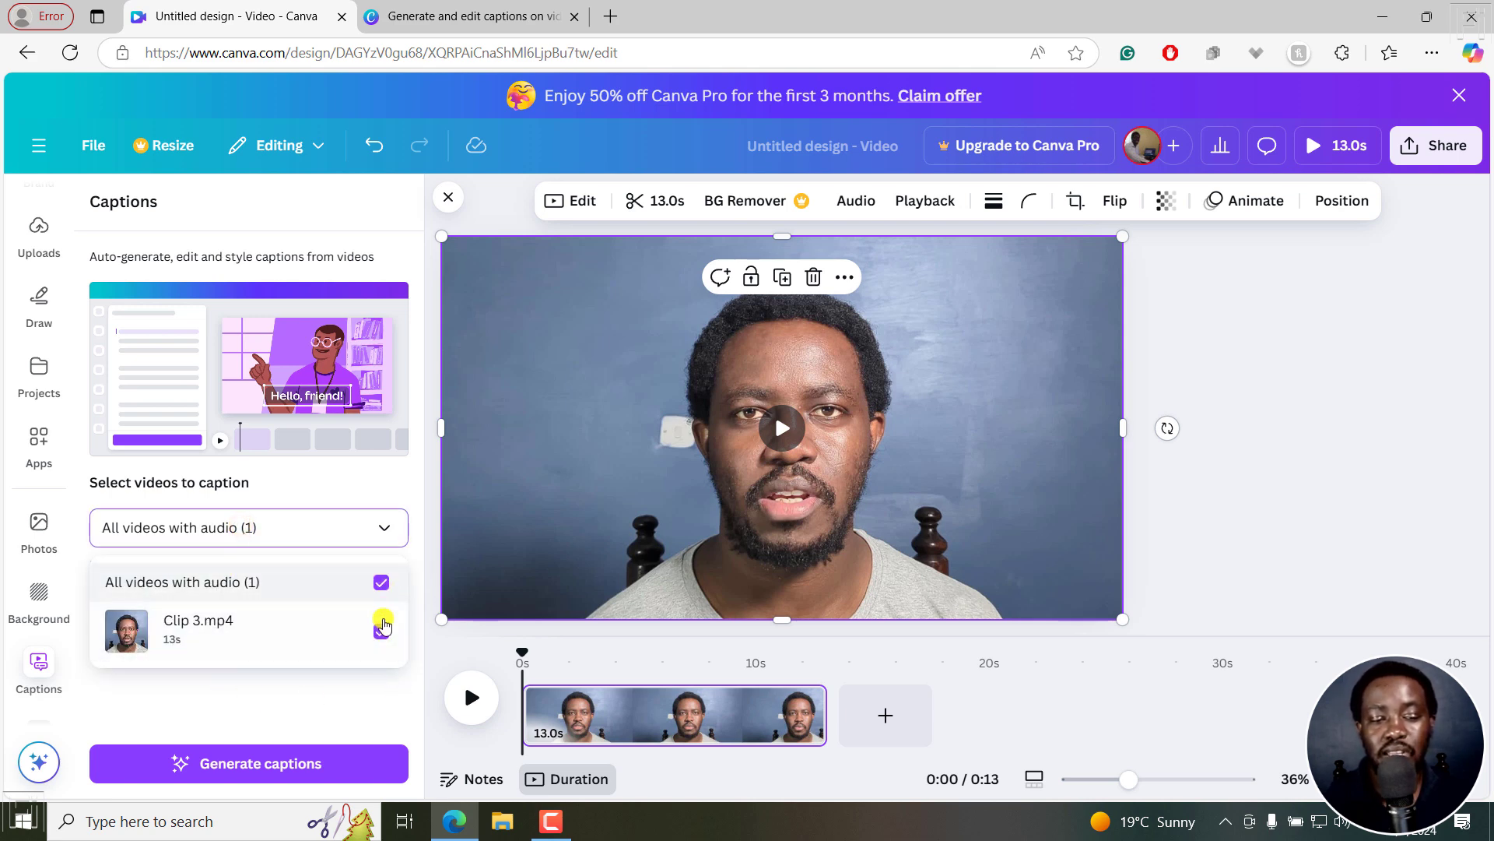
{"action": "left_click", "coordinate": [342, 708]}
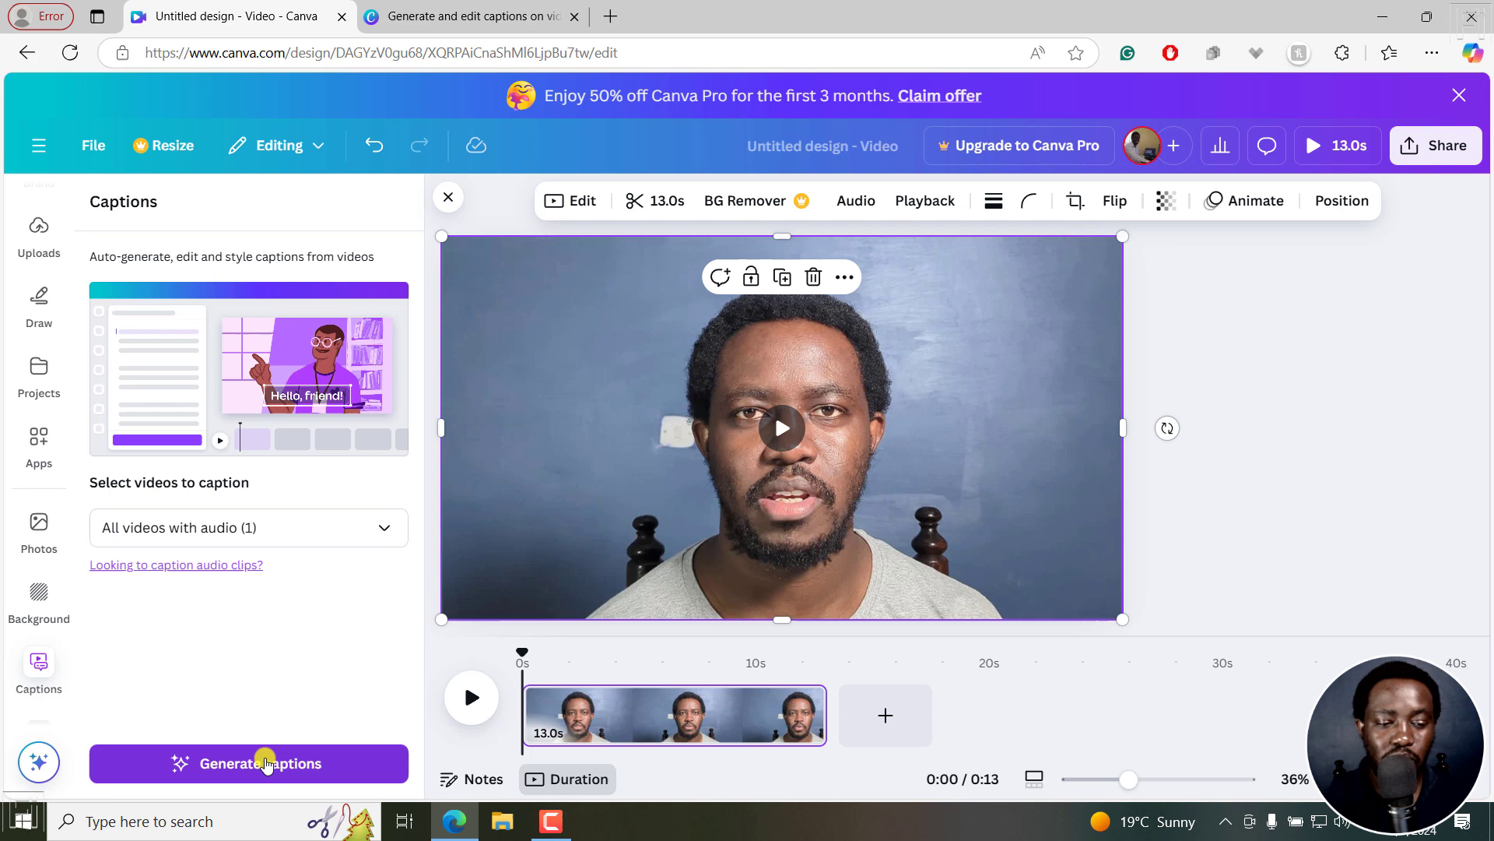
Generate auto-captions from the clip's speech and play the video to preview them
{"action": "left_click", "coordinate": [264, 761]}
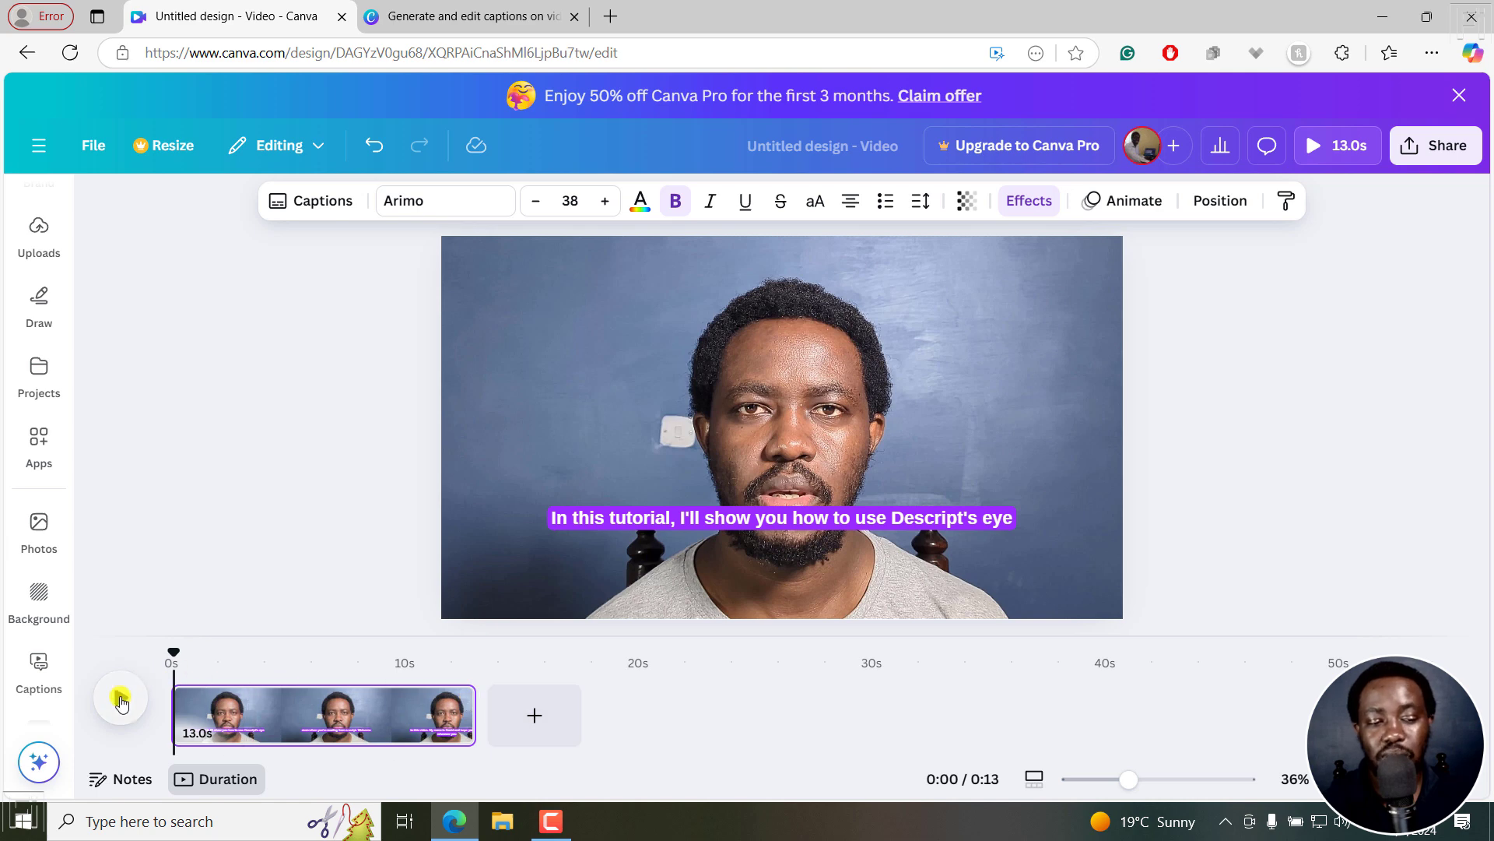
{"action": "left_click", "coordinate": [120, 699]}
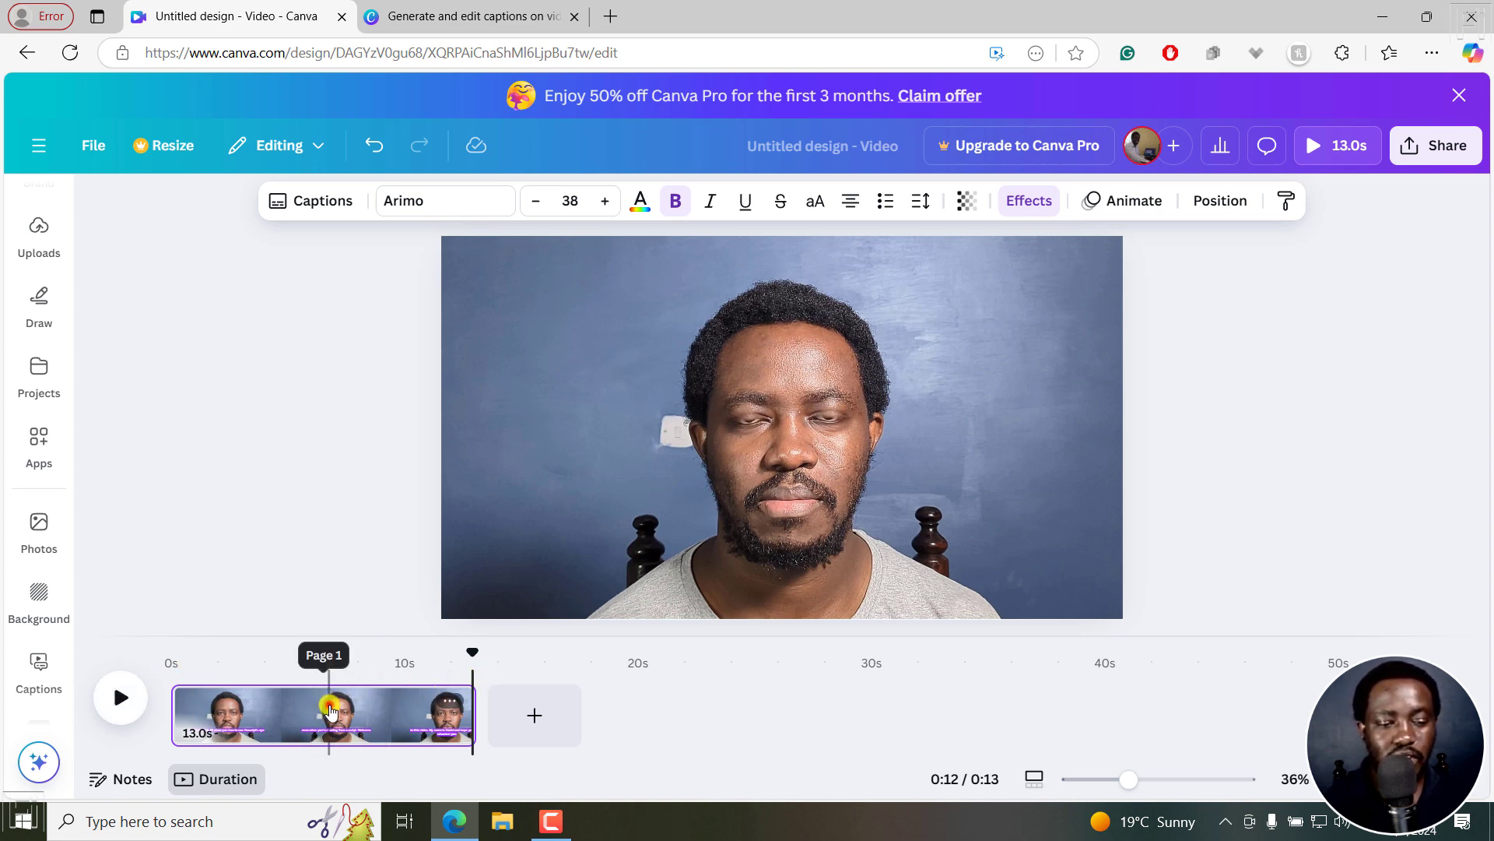
At 0:06, select the caption and open its transcript to edit the first caption line
{"action": "left_click", "coordinate": [327, 701]}
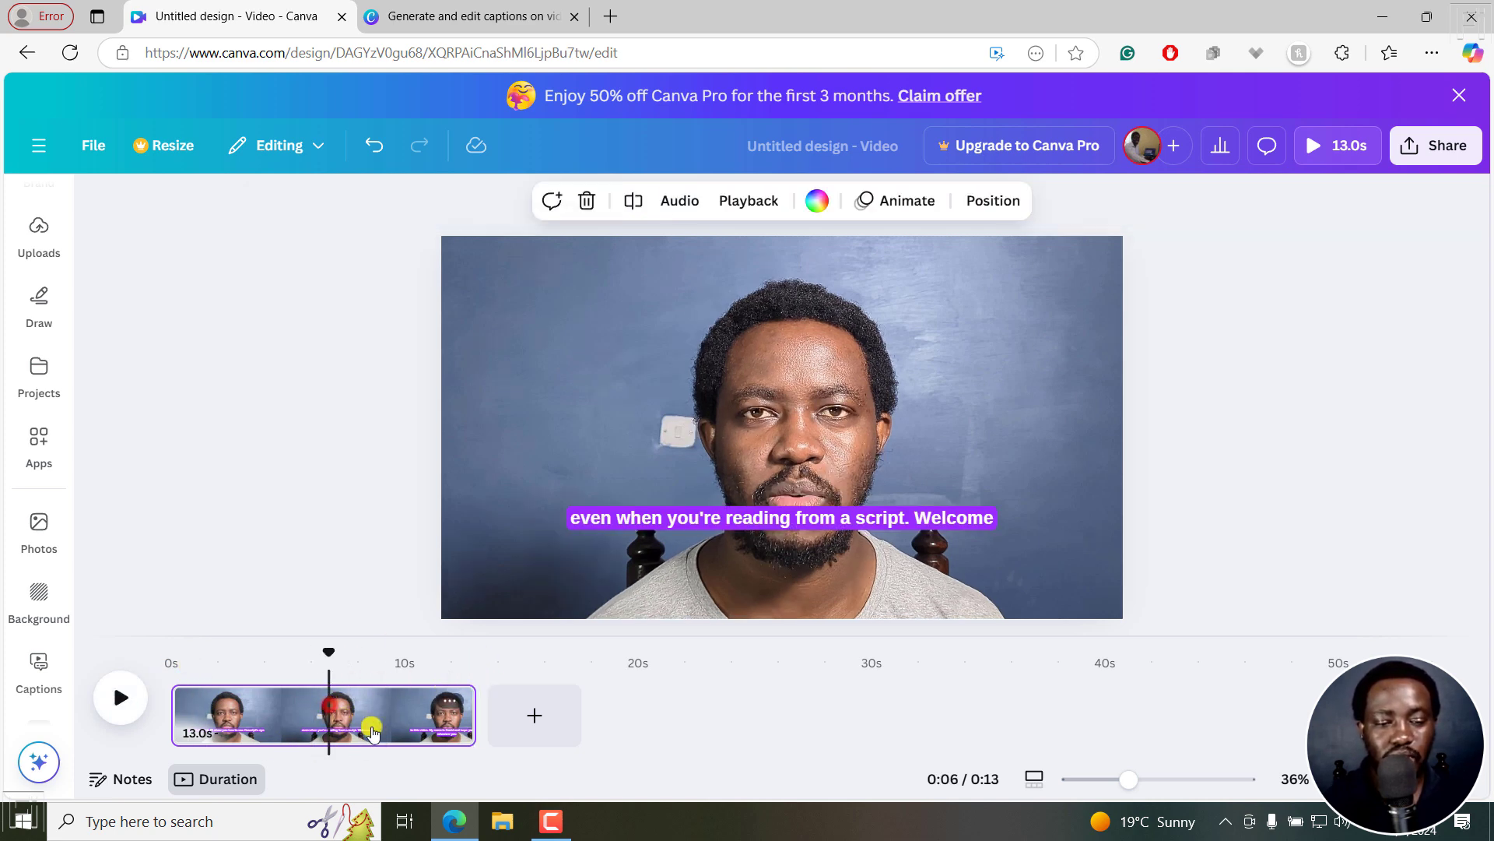
{"action": "left_click", "coordinate": [706, 520]}
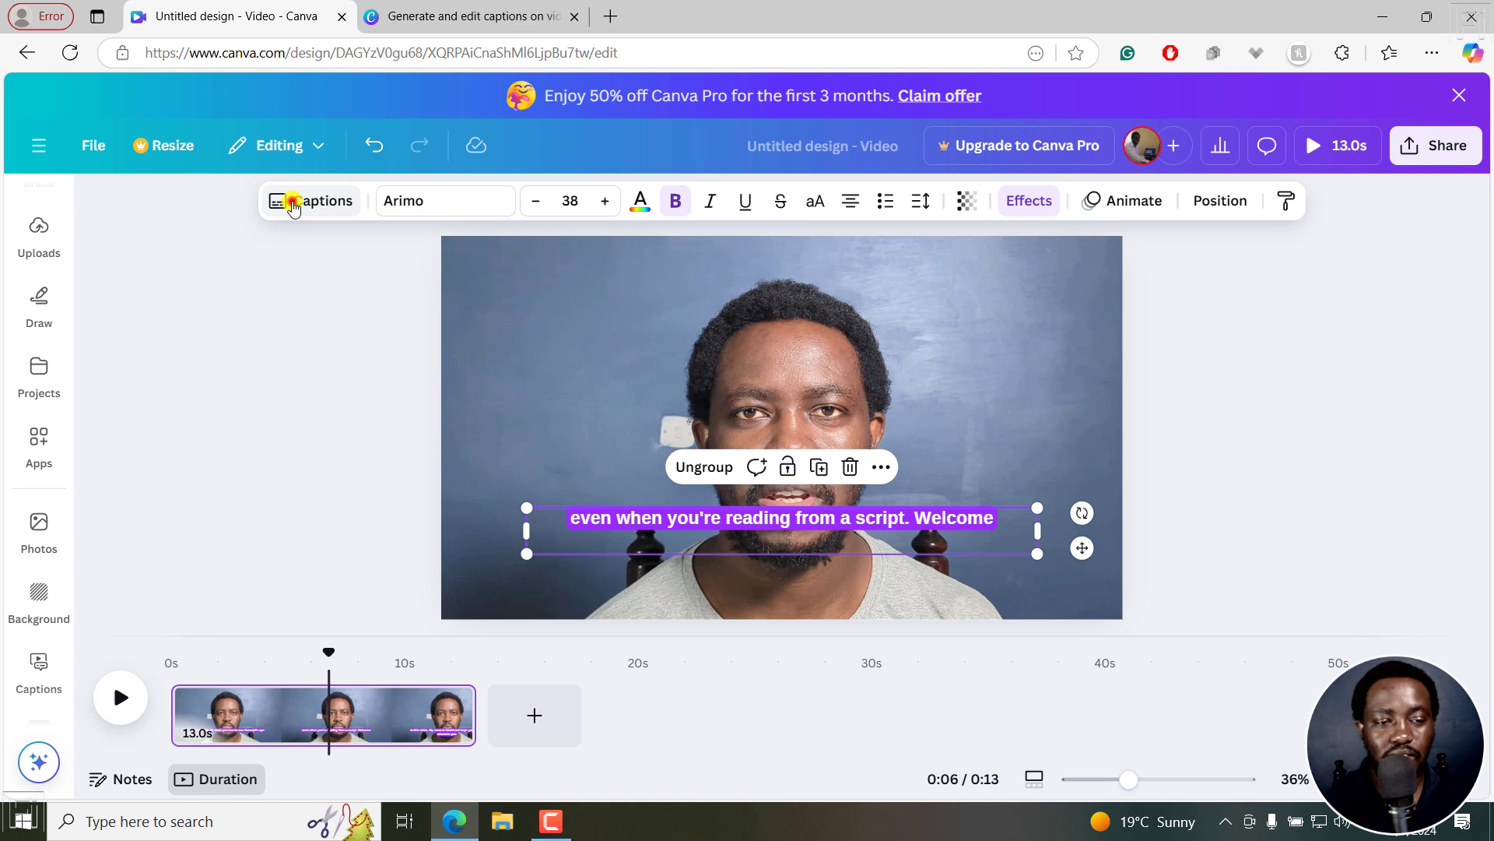
{"action": "left_click", "coordinate": [293, 201]}
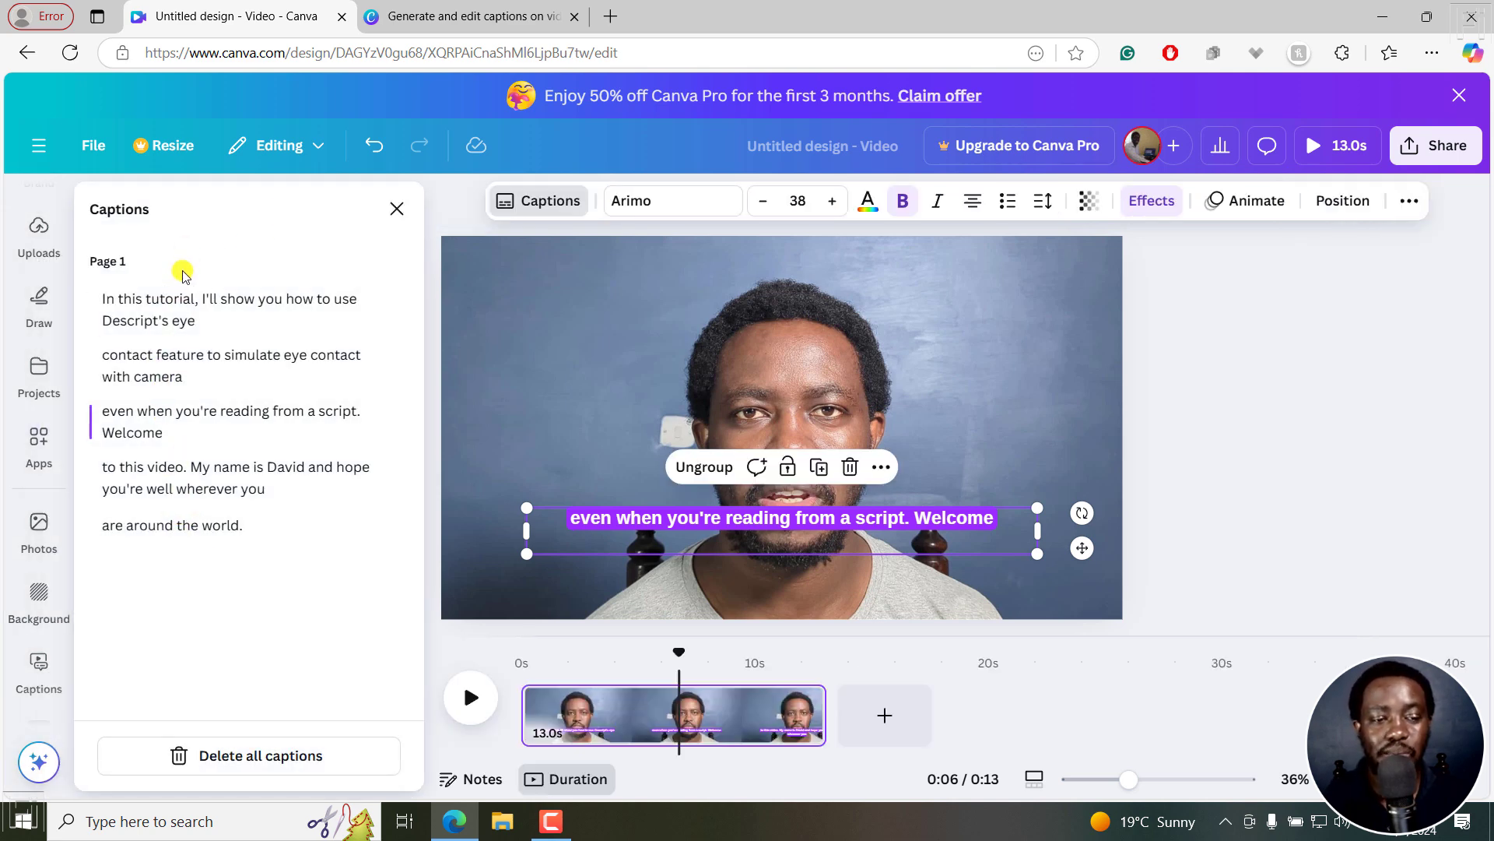
{"action": "left_click", "coordinate": [134, 298]}
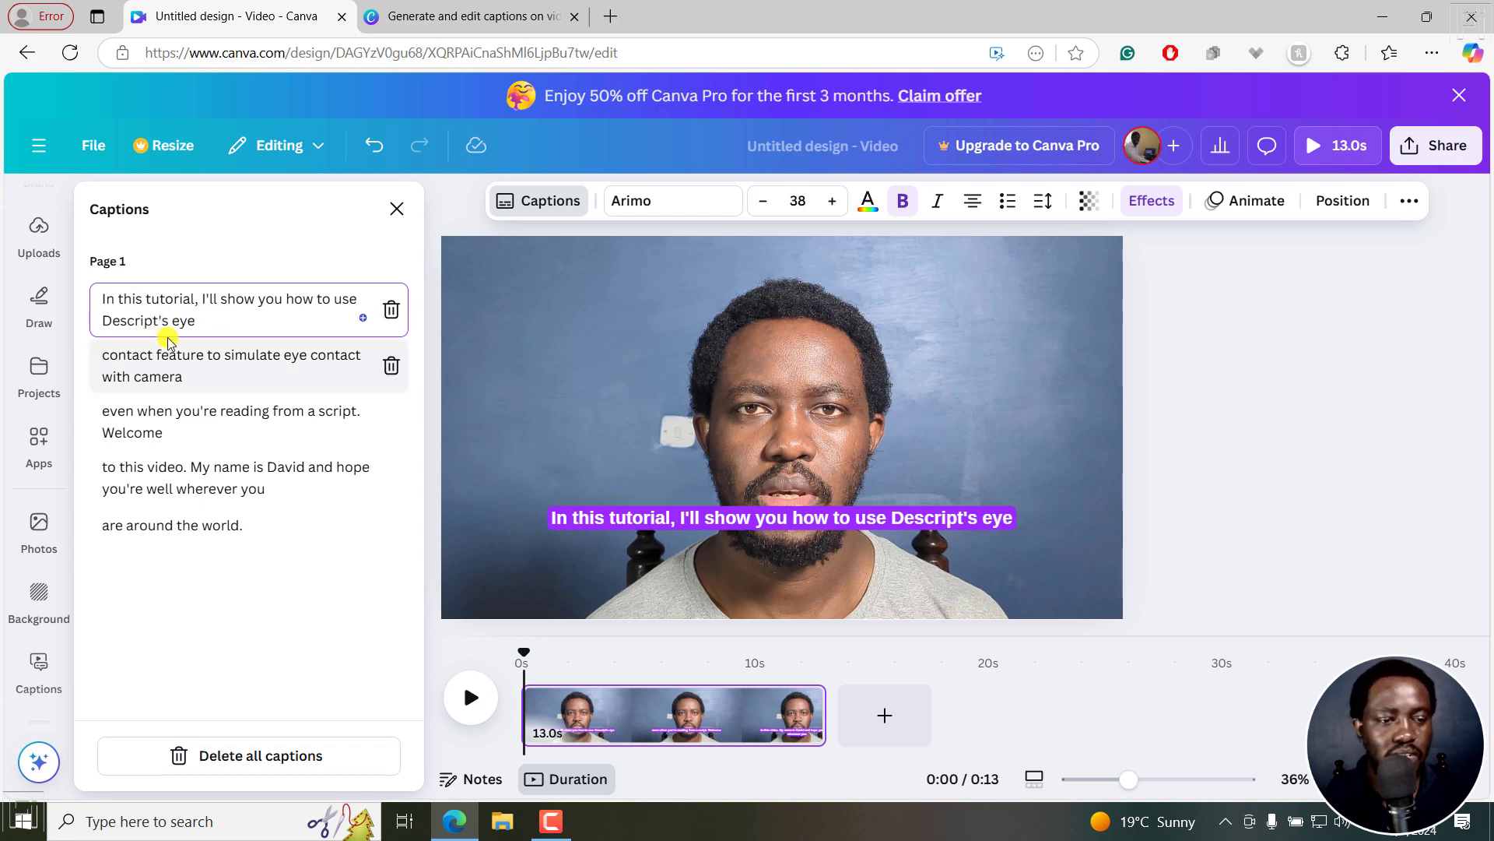
{"action": "left_click", "coordinate": [204, 322]}
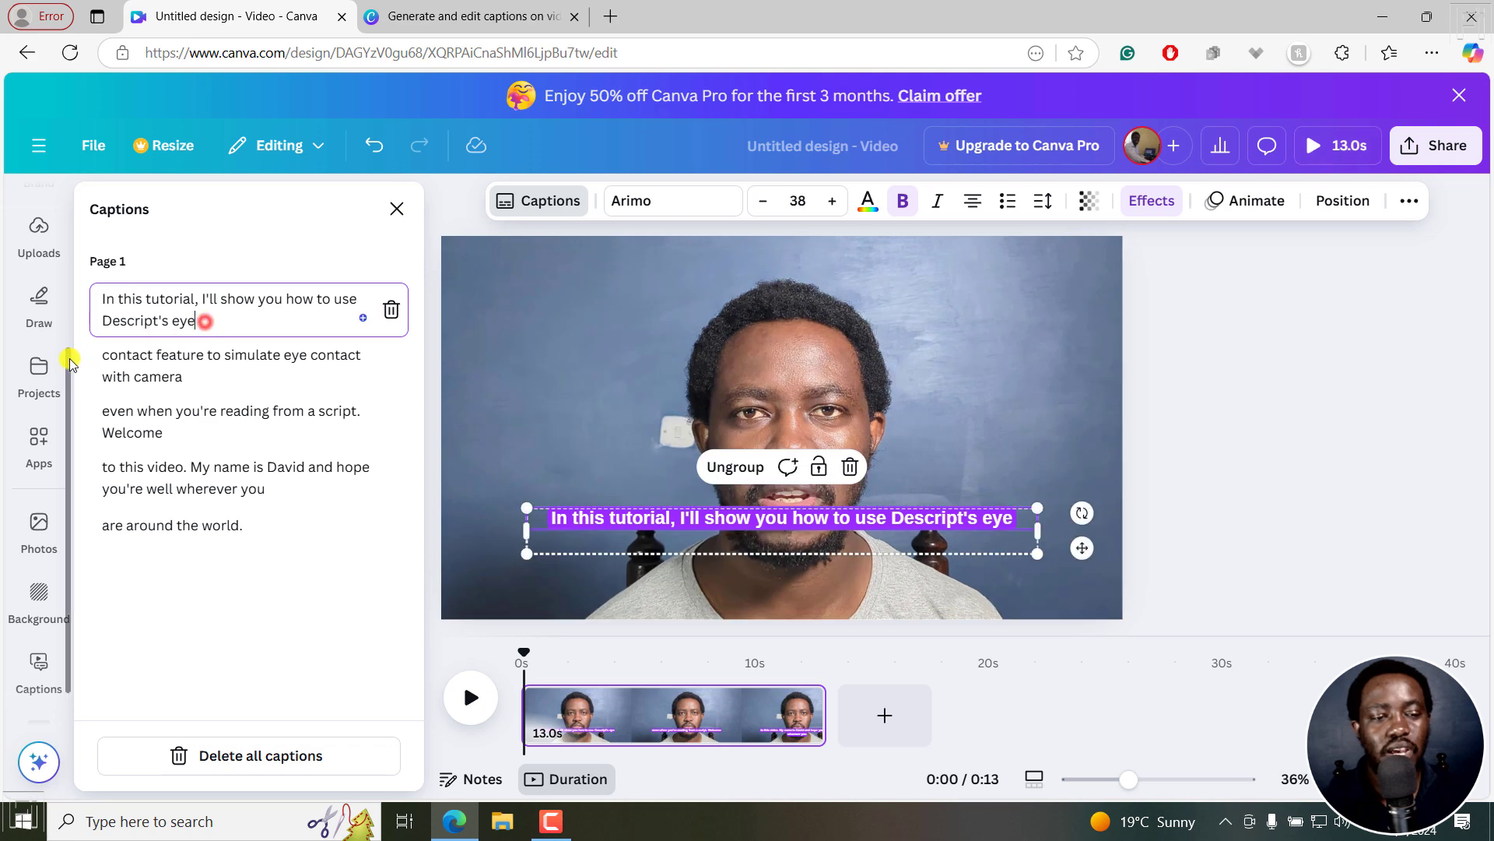
{"action": "left_click", "coordinate": [222, 367]}
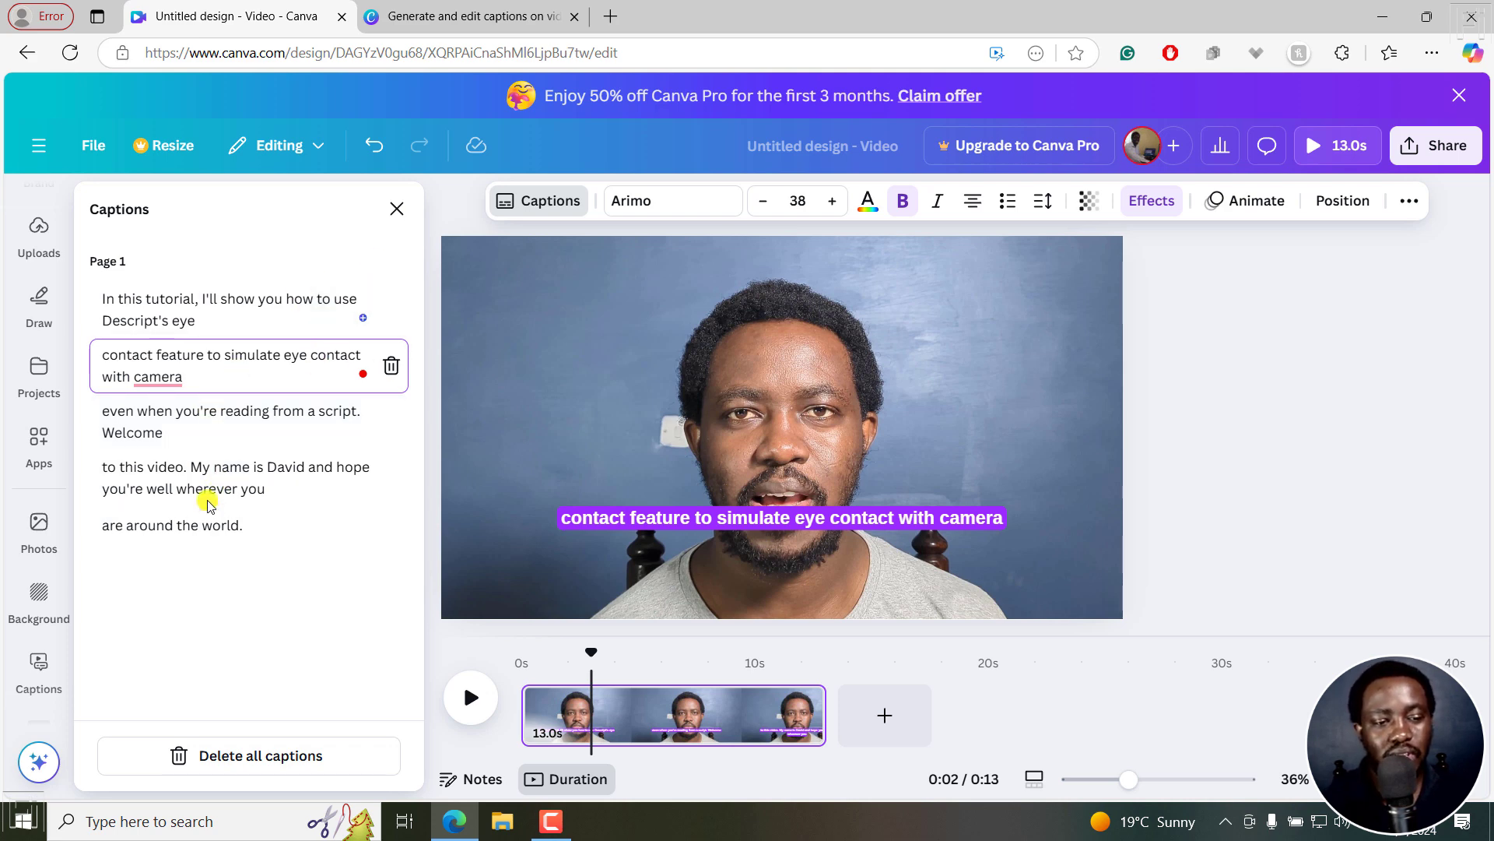
{"action": "left_click", "coordinate": [189, 421]}
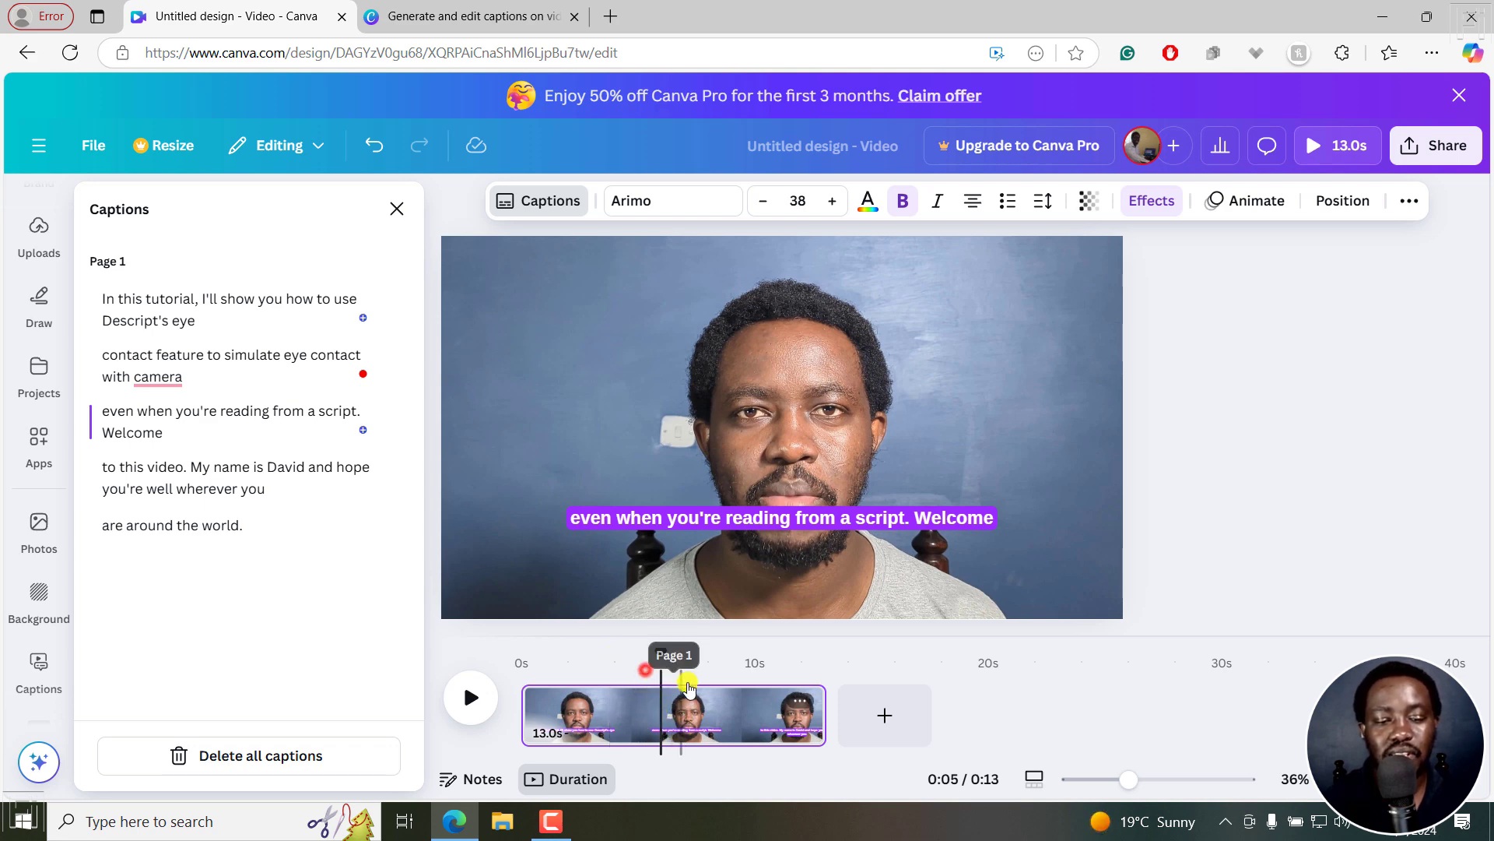
At 0:08, select the caption and open its Effects, showing the applied Background style
{"action": "left_click", "coordinate": [723, 707]}
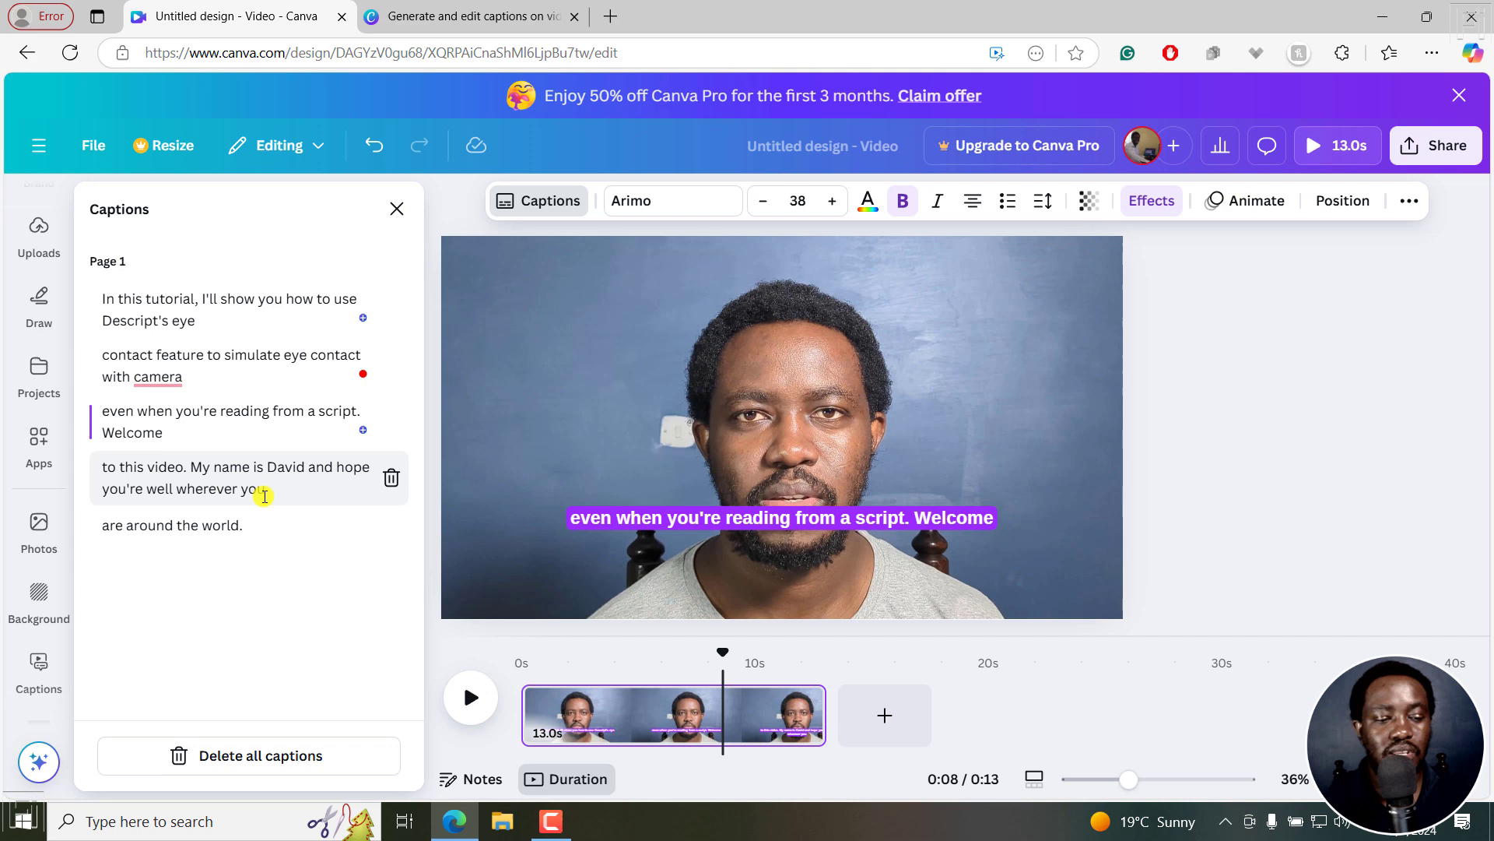
{"action": "left_click", "coordinate": [69, 287]}
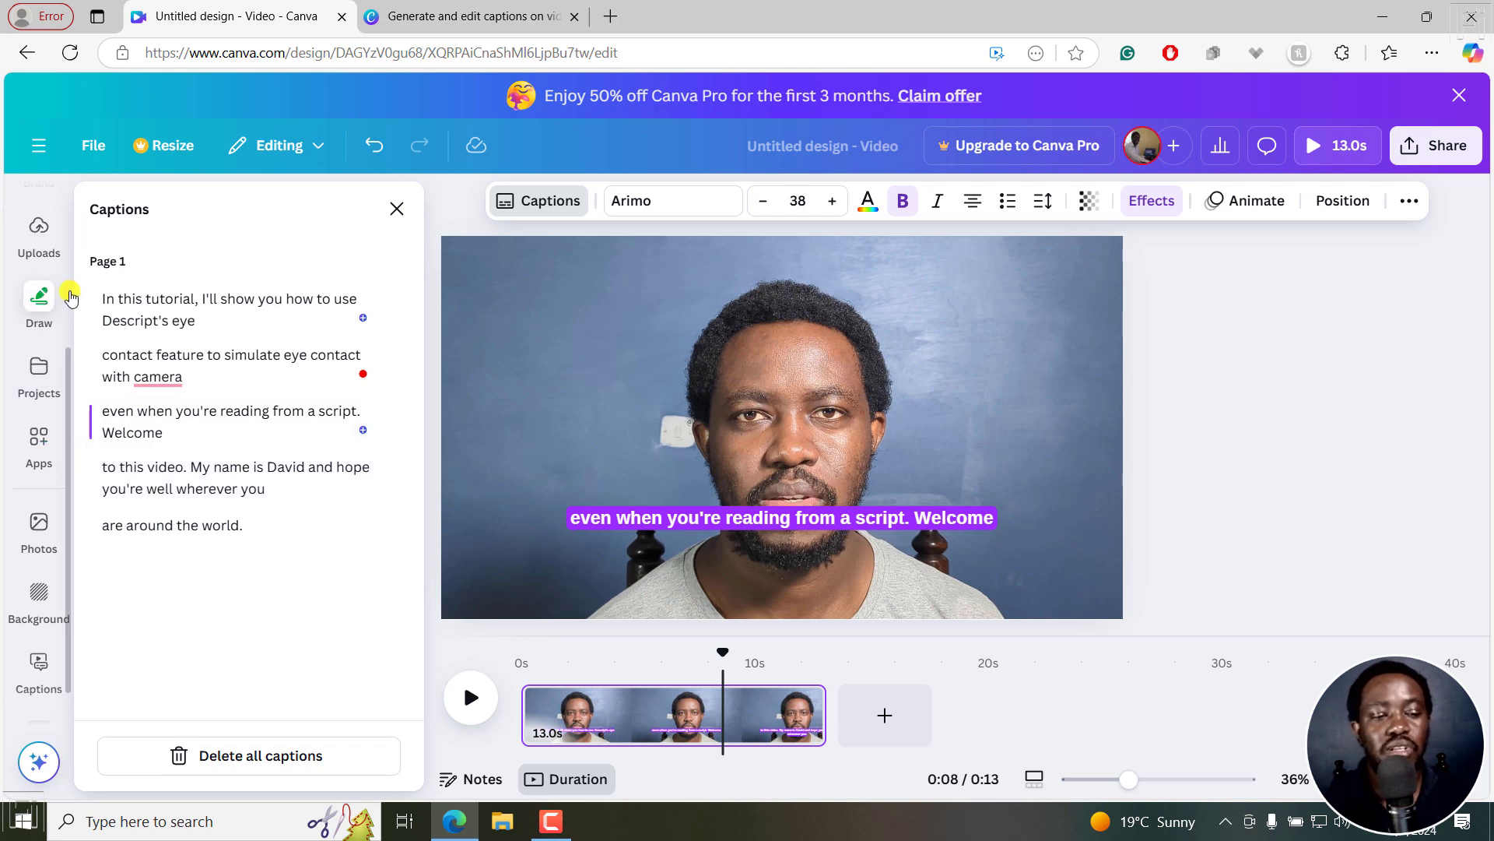
{"action": "scroll", "coordinate": [47, 366], "scroll_direction": "up", "scroll_amount": 3}
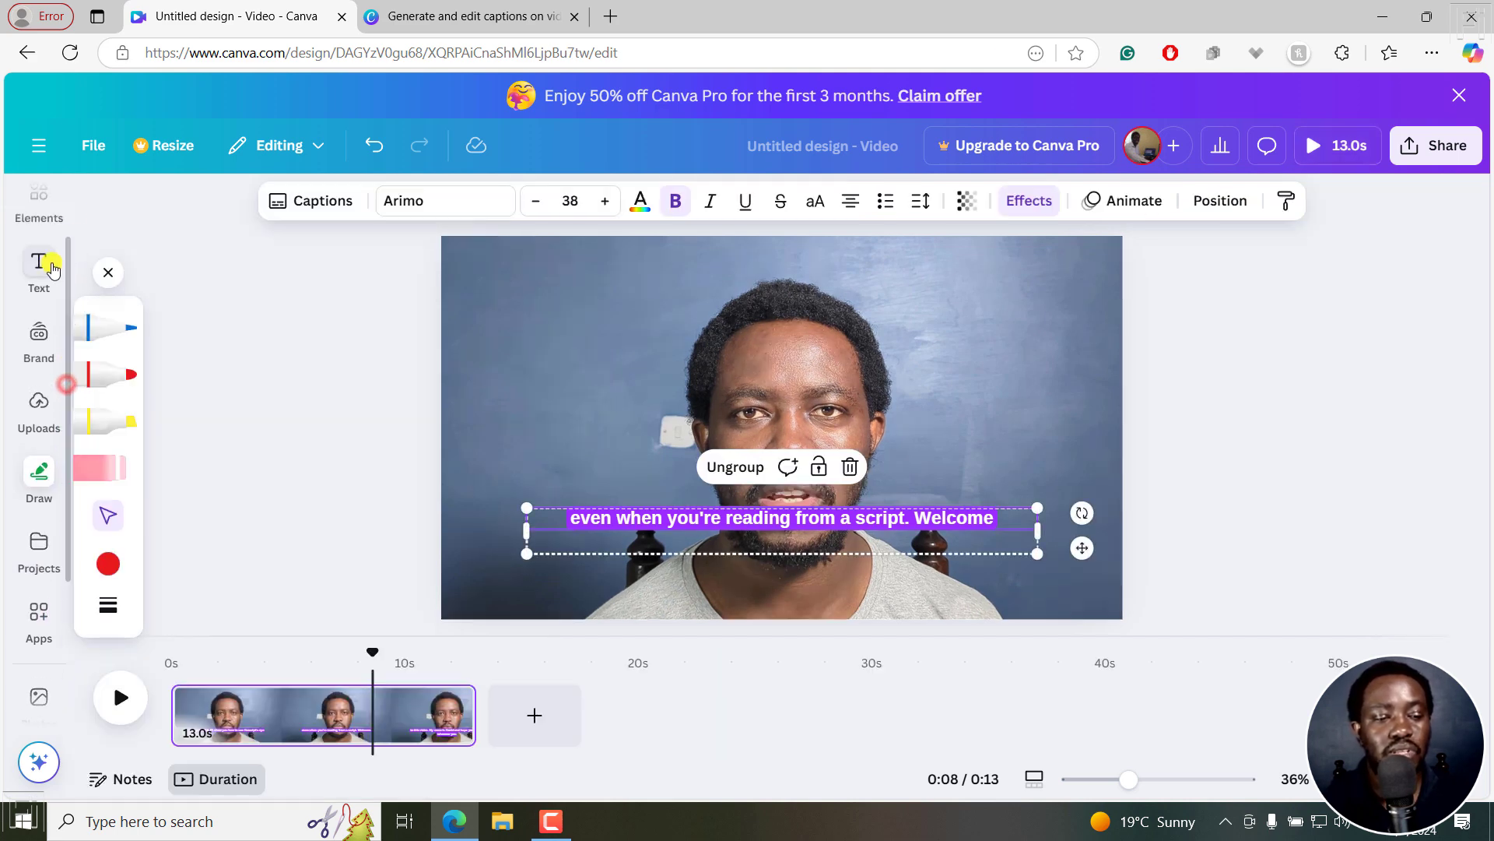
{"action": "left_click", "coordinate": [39, 264]}
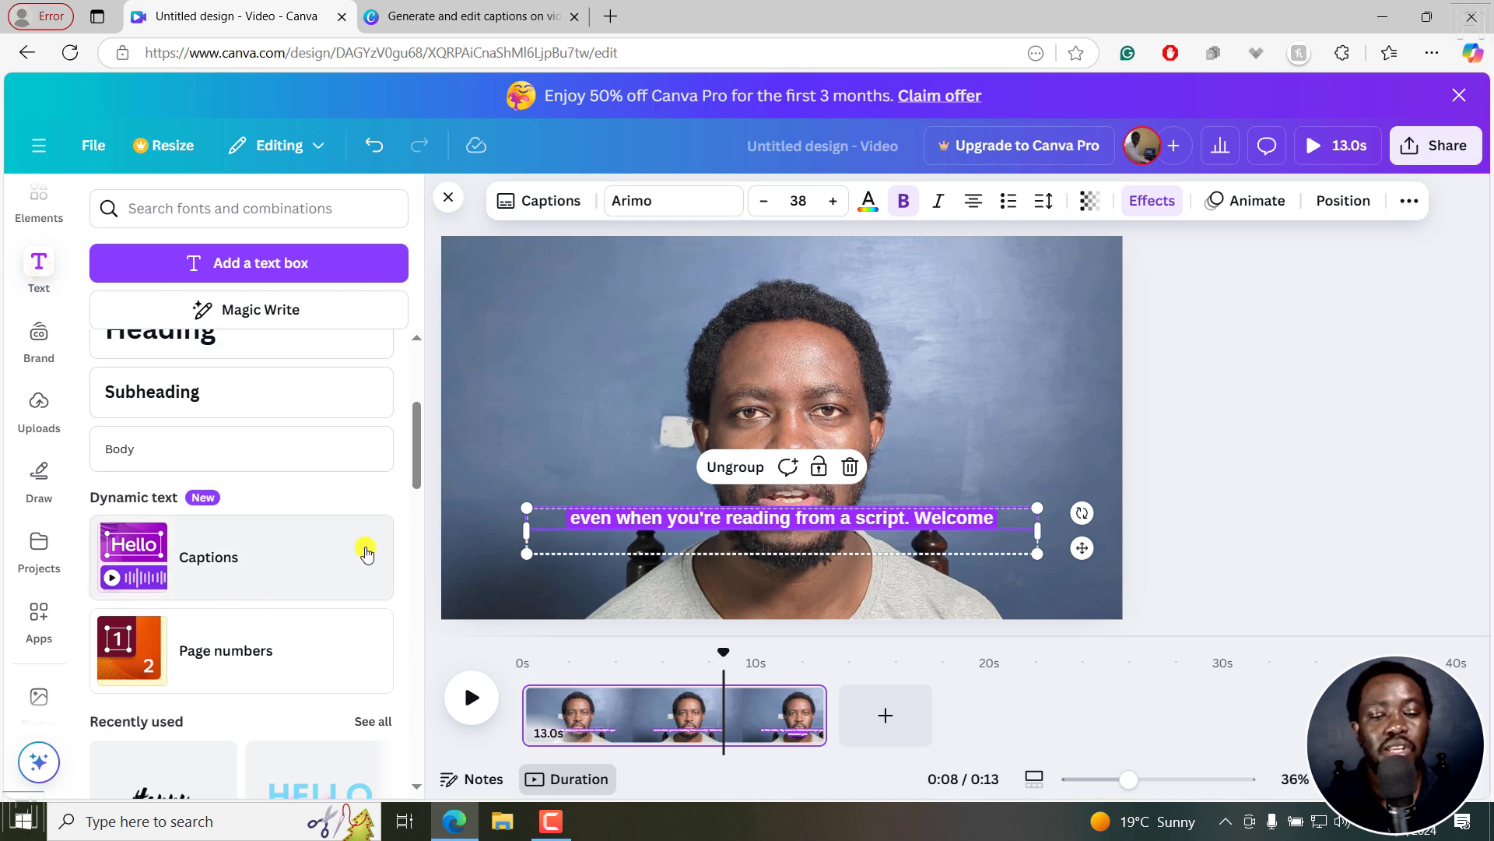
{"action": "left_click", "coordinate": [1283, 379]}
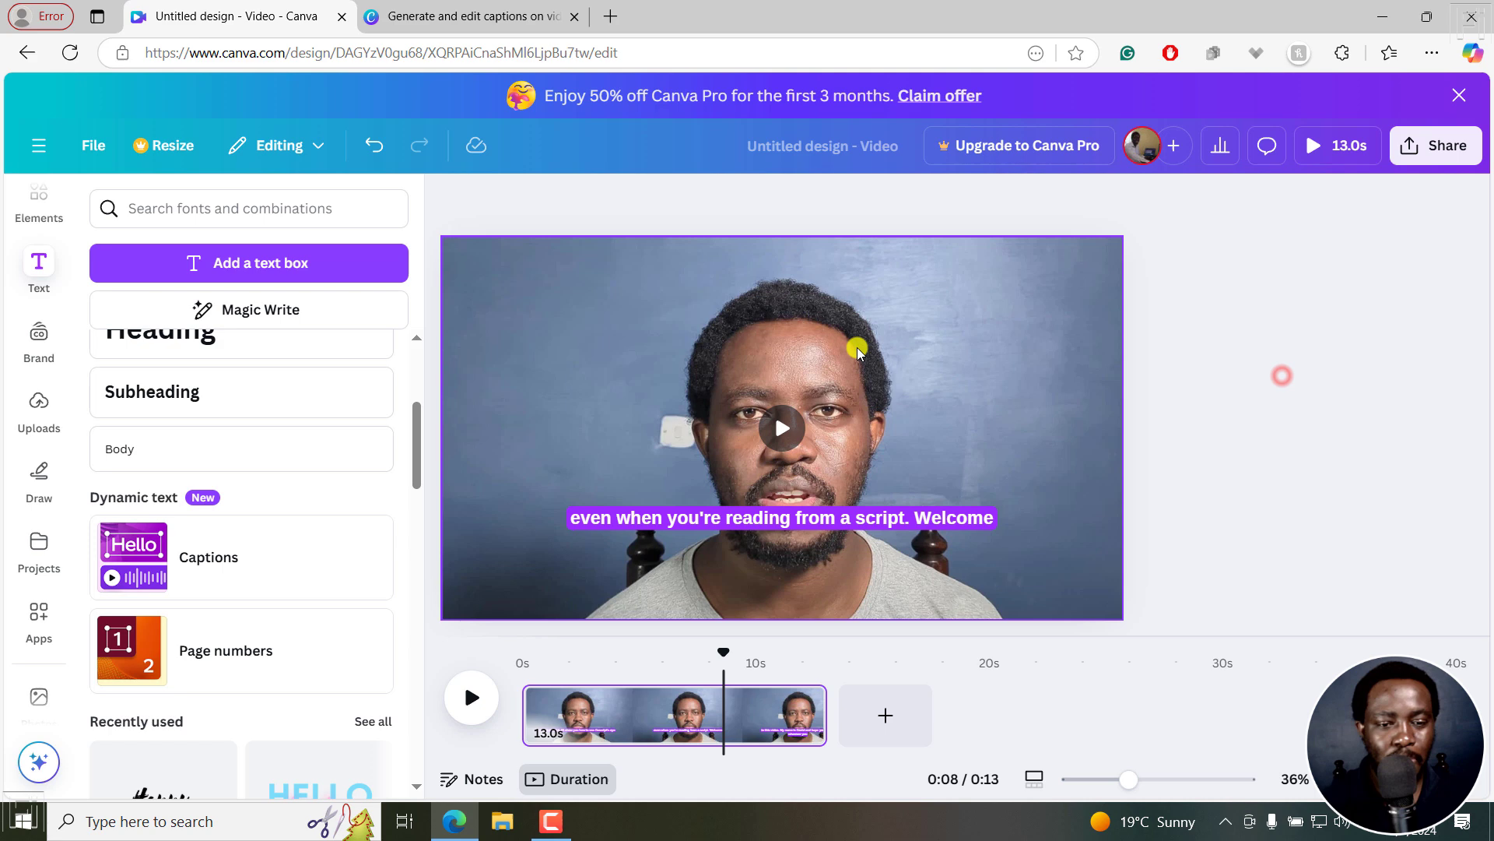
{"action": "left_click", "coordinate": [700, 514]}
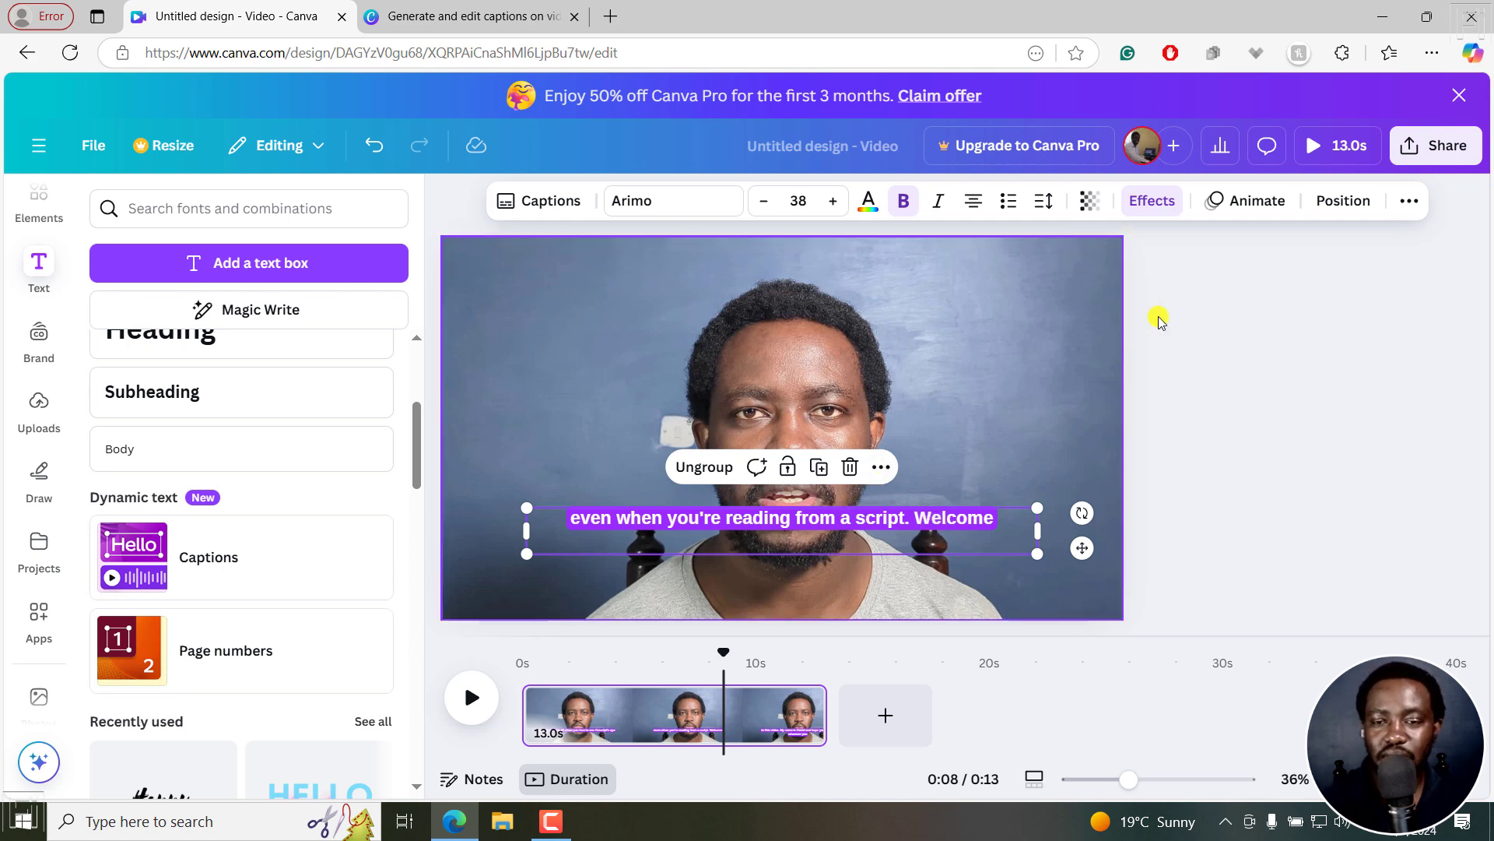
{"action": "left_click", "coordinate": [1156, 204]}
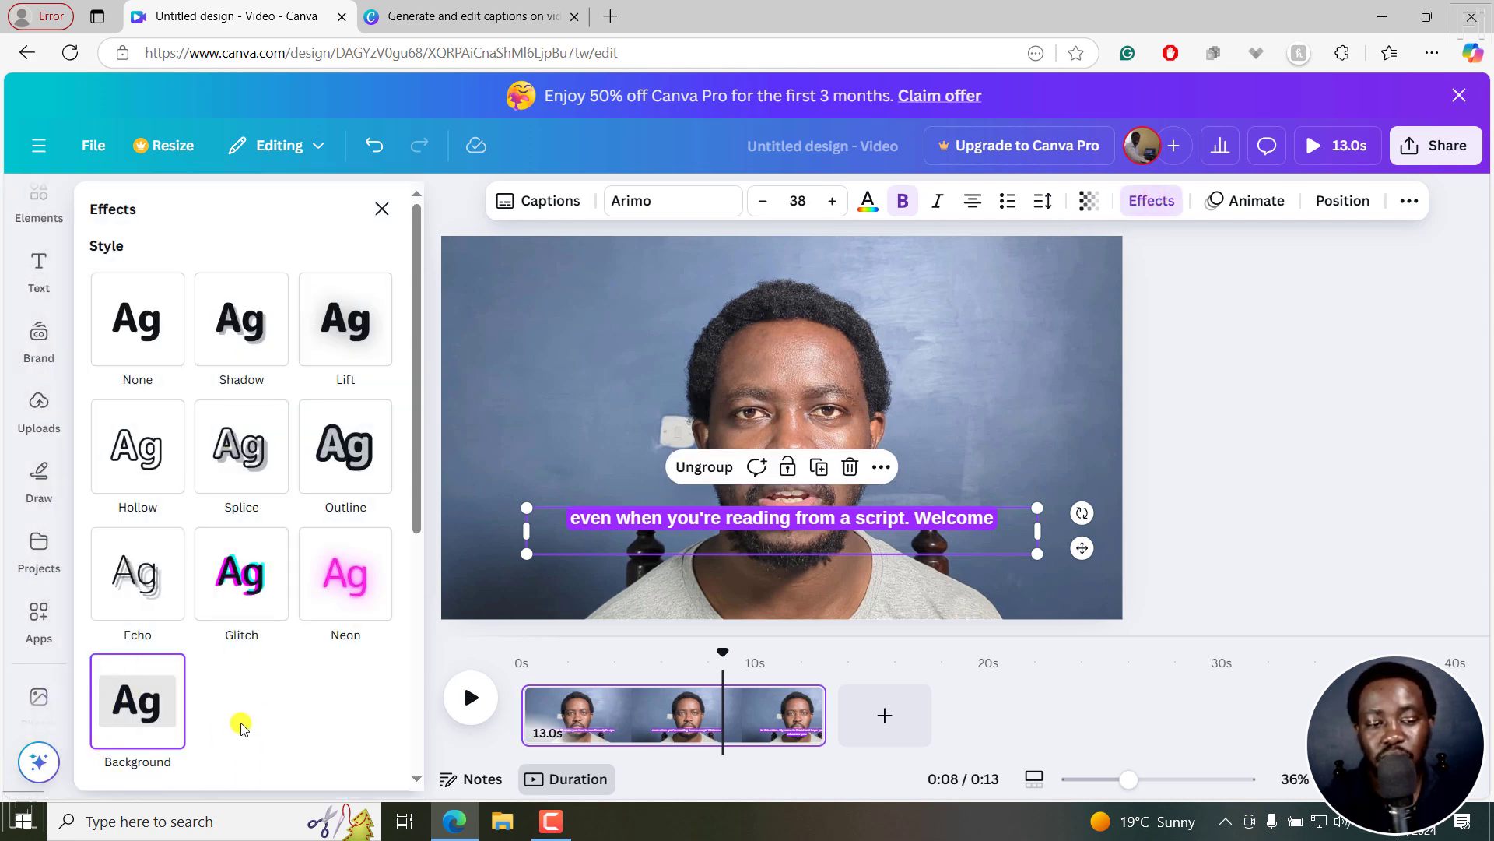
Remove the Background effect, try Shadow and Lift, then apply a black Outline at thickness 80
{"action": "left_click", "coordinate": [126, 349]}
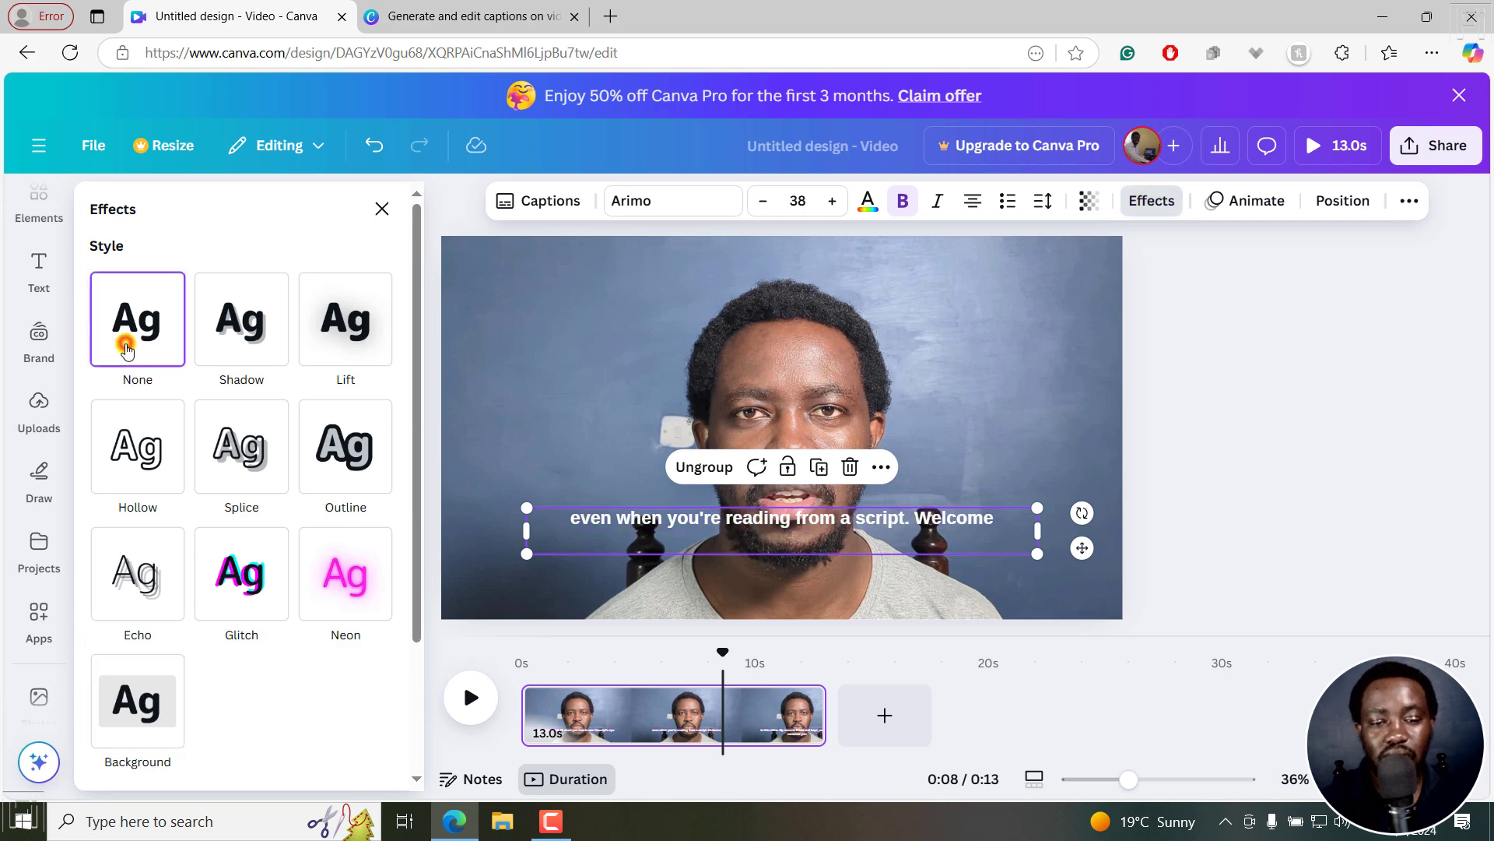
{"action": "left_click", "coordinate": [244, 326]}
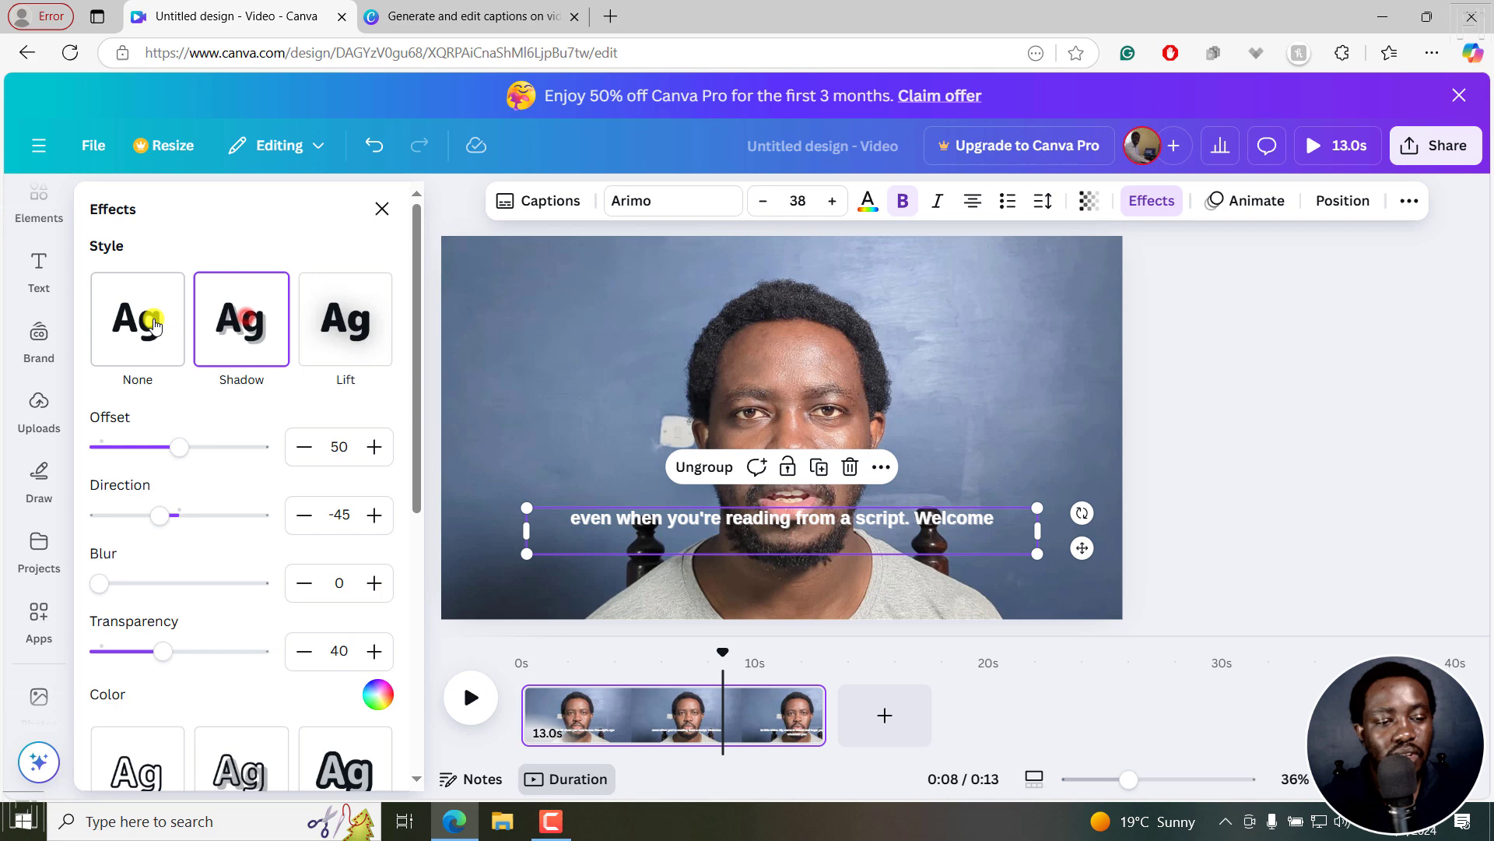
{"action": "left_click", "coordinate": [315, 317]}
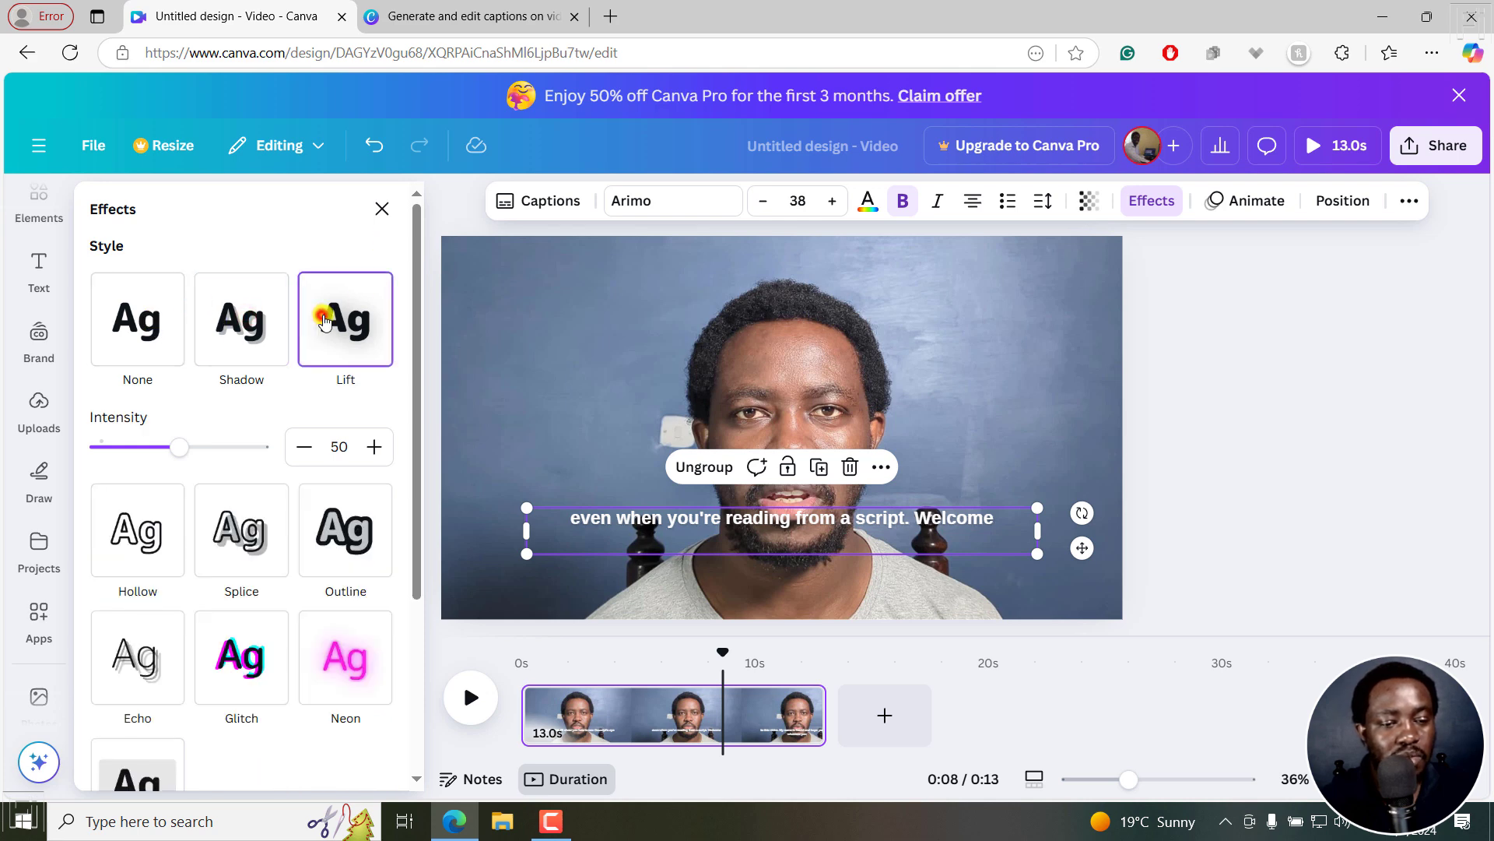
{"action": "left_click", "coordinate": [343, 529]}
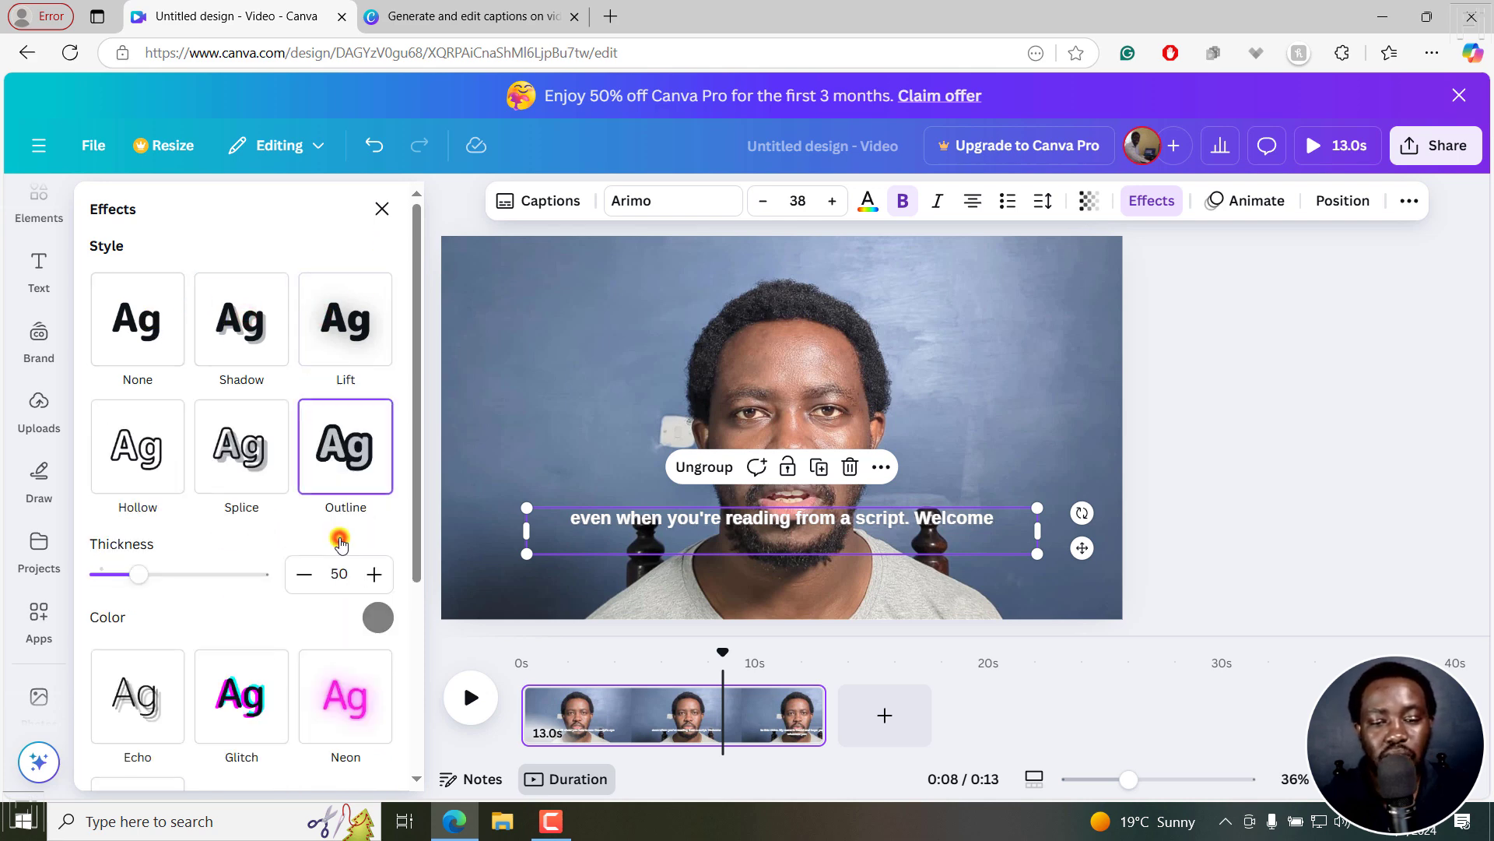
{"action": "left_click_drag", "start_coordinate": [152, 583], "coordinate": [220, 580]}
{"action": "left_click", "coordinate": [379, 618]}
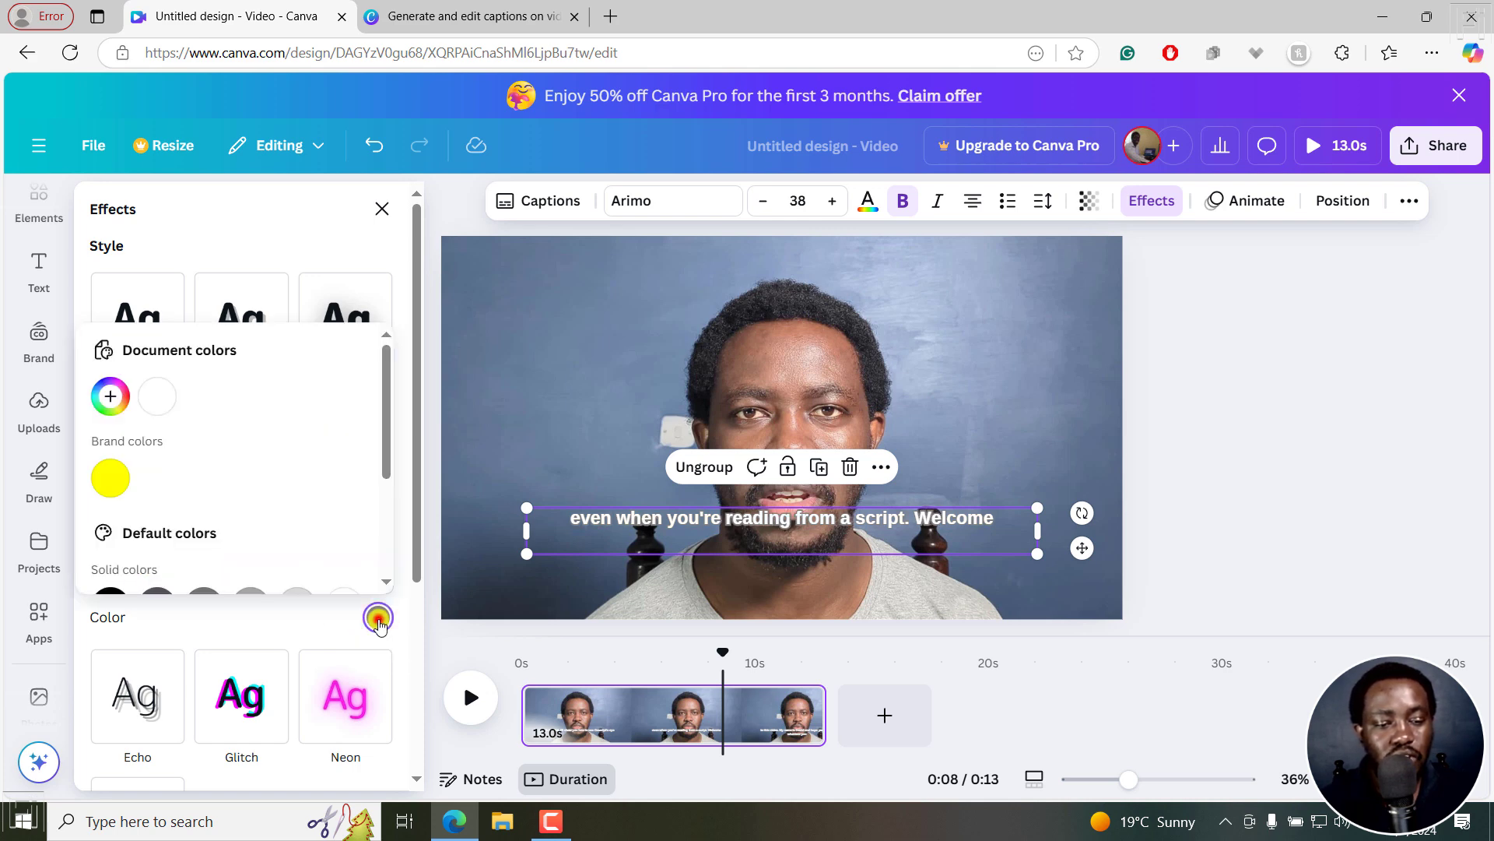
{"action": "left_click", "coordinate": [110, 594]}
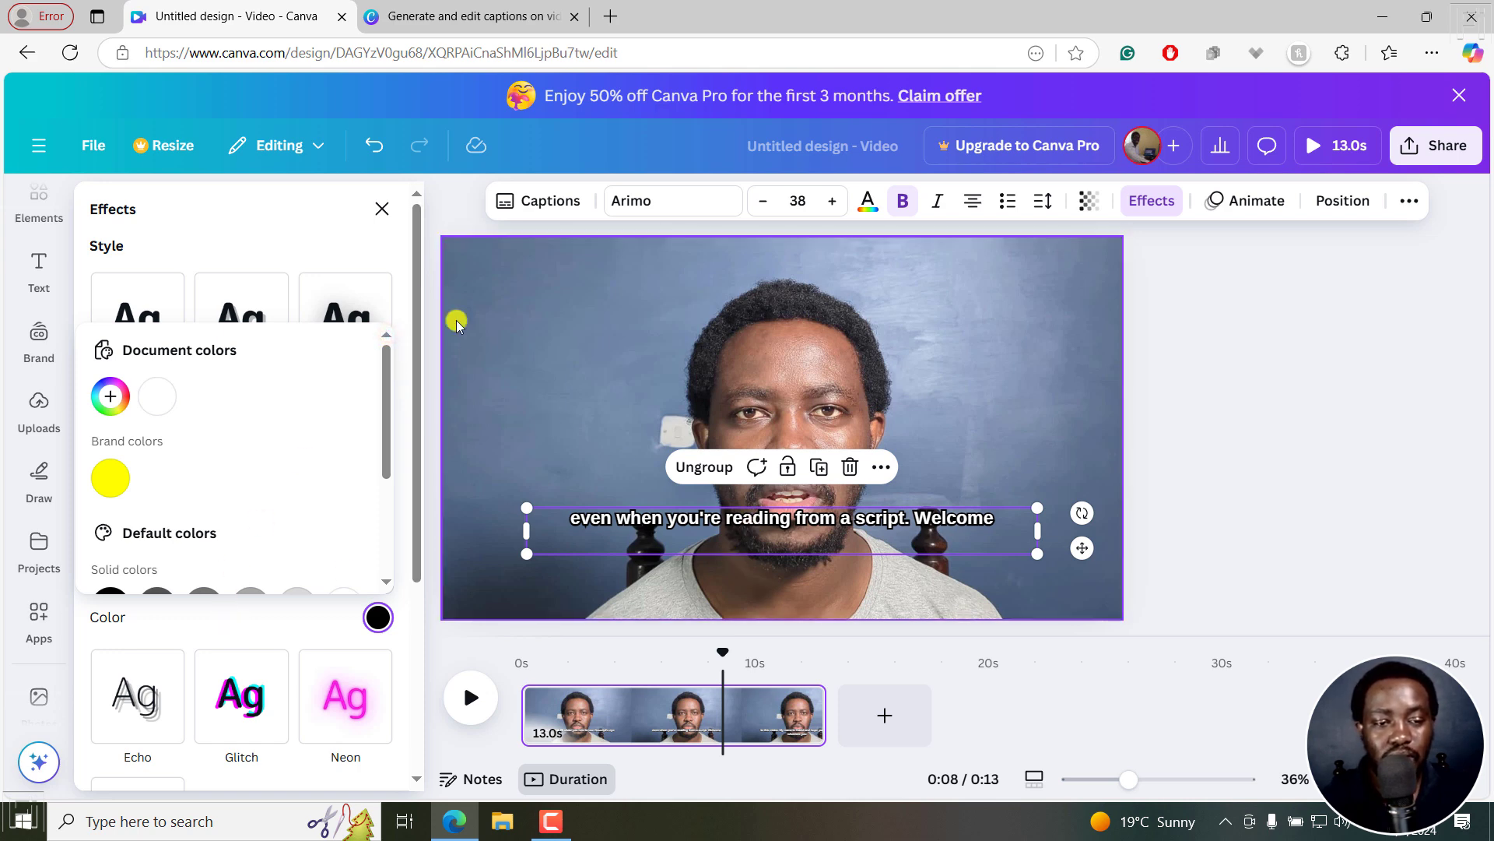
Move the outlined captions near the top of the frame and preview them from 0:01 to 0:09
{"action": "left_click", "coordinate": [382, 208]}
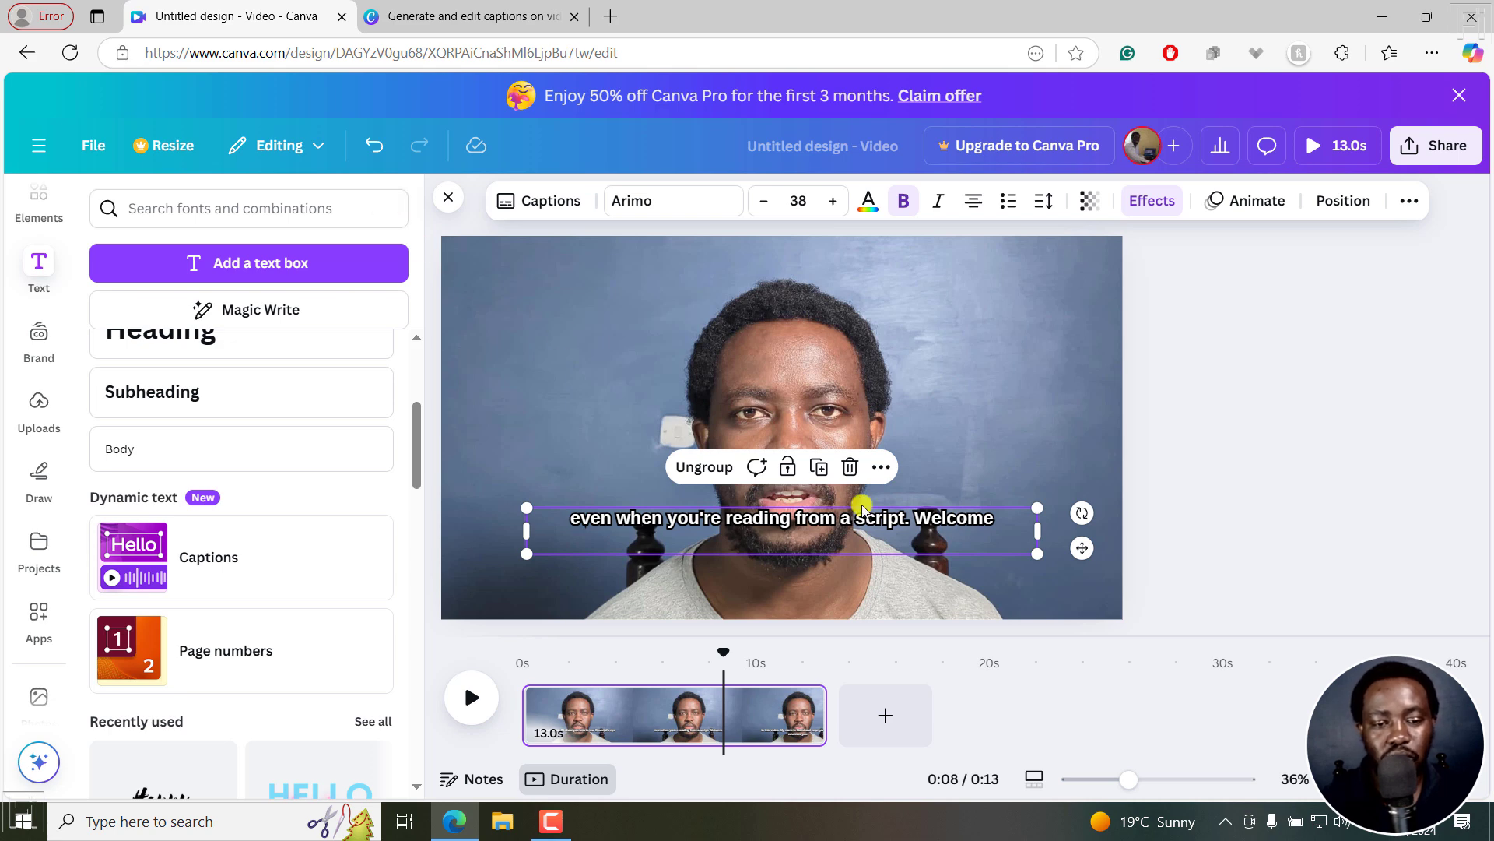
{"action": "left_click_drag", "start_coordinate": [782, 520], "coordinate": [784, 282]}
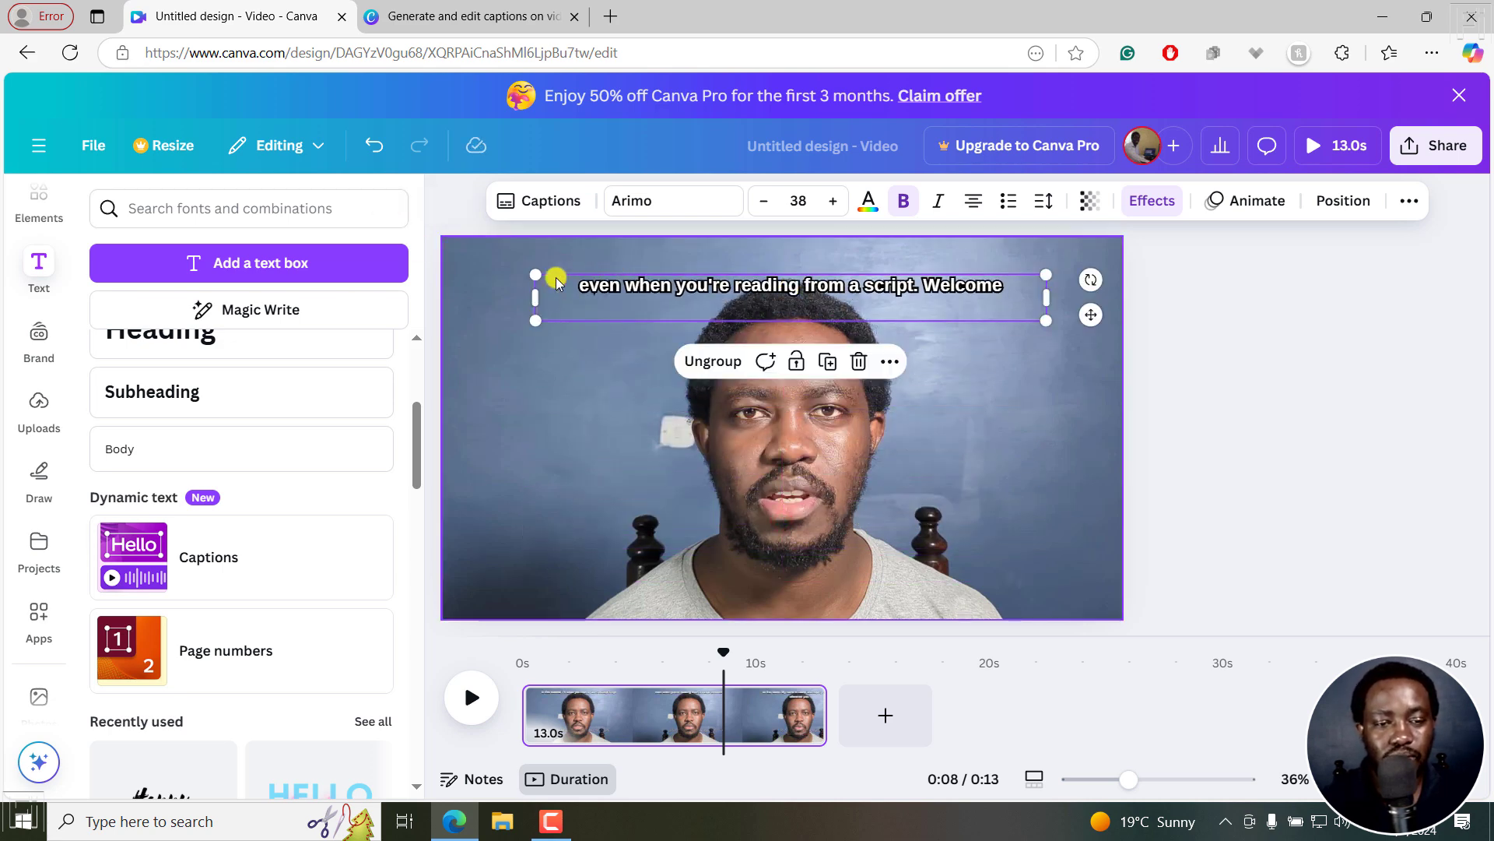
{"action": "left_click", "coordinate": [591, 663]}
{"action": "left_click", "coordinate": [551, 662]}
{"action": "left_click", "coordinate": [615, 663]}
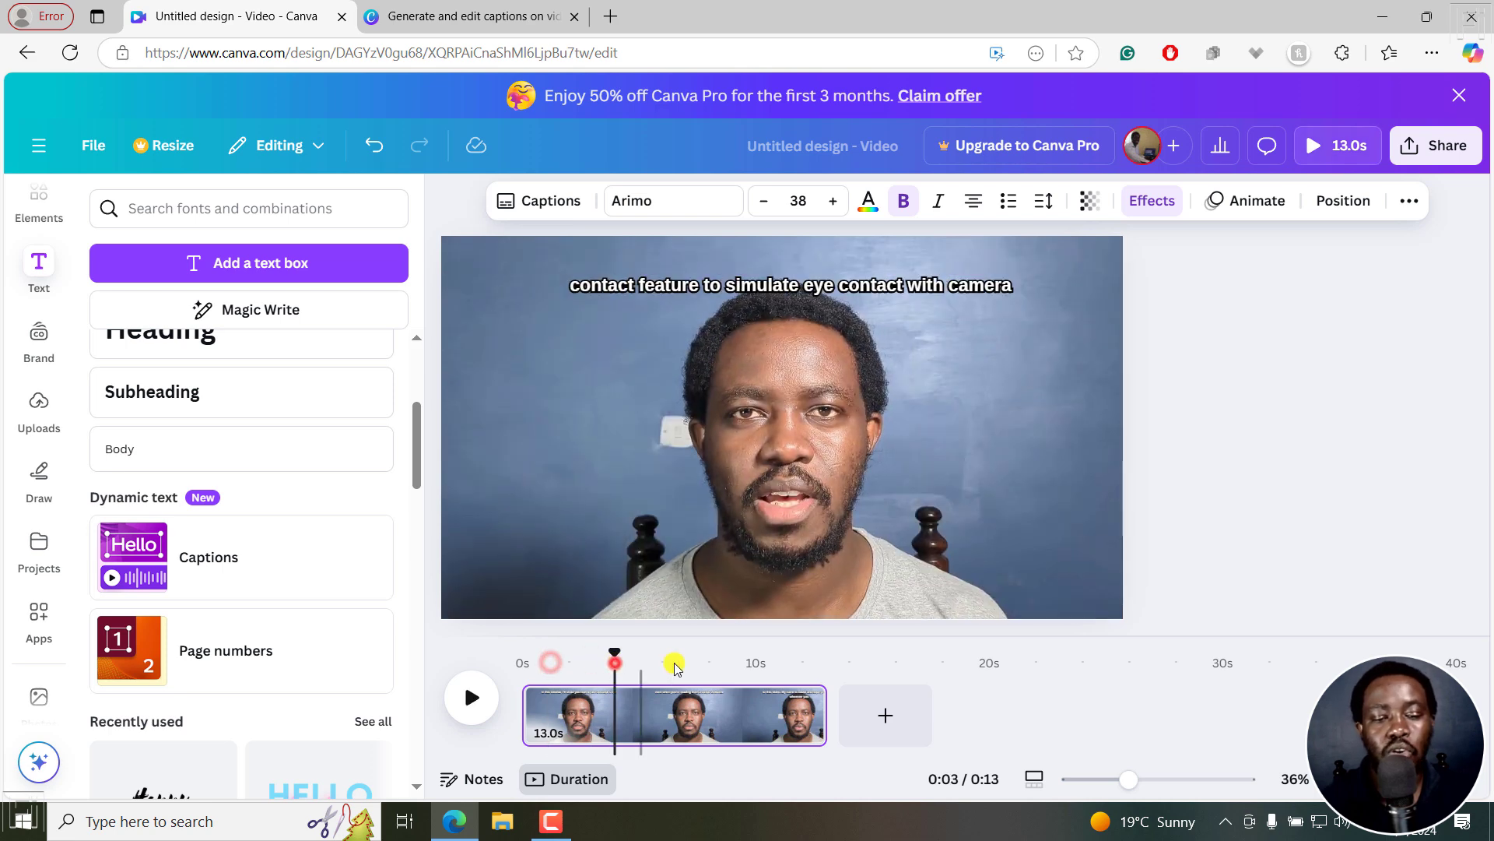
{"action": "left_click", "coordinate": [674, 663]}
{"action": "left_click", "coordinate": [748, 662]}
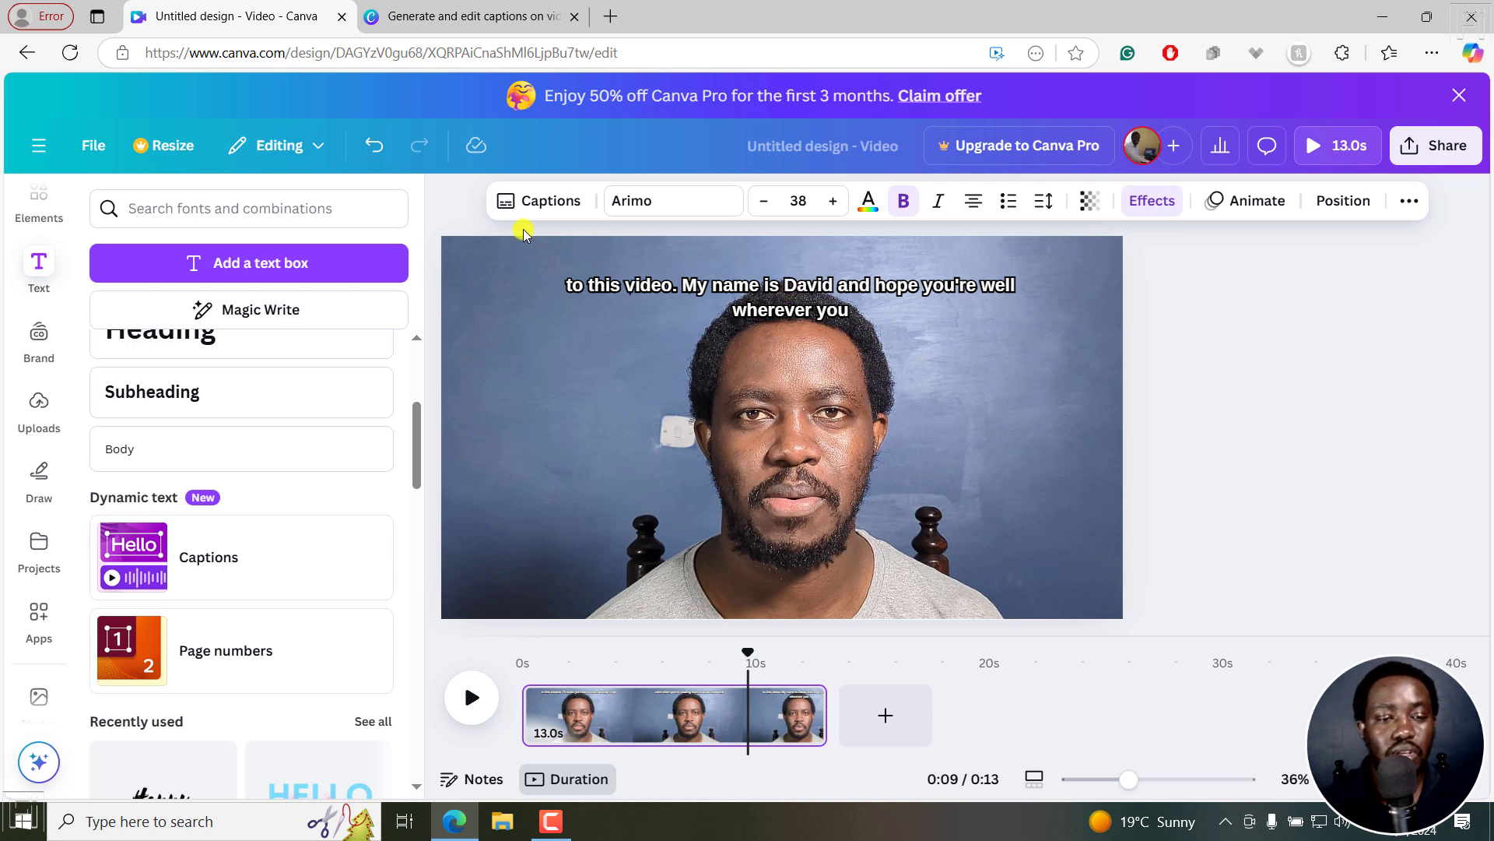
{"action": "left_click", "coordinate": [526, 202]}
Drag the caption box back down to the bottom of the video frame
{"action": "left_click", "coordinate": [182, 311]}
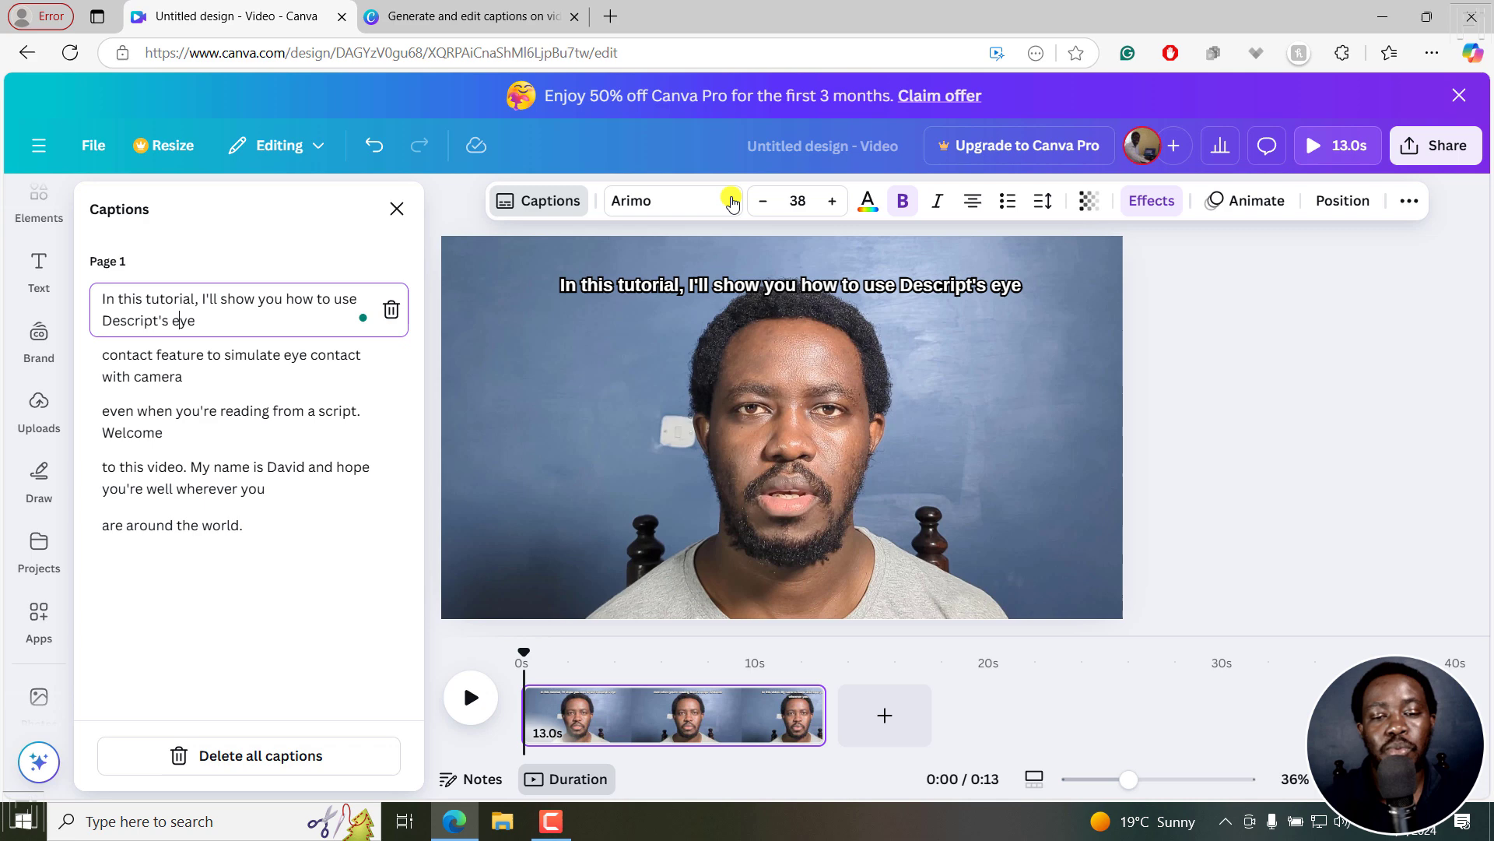
{"action": "left_click", "coordinate": [810, 288]}
{"action": "left_click_drag", "start_coordinate": [761, 306], "coordinate": [749, 584]}
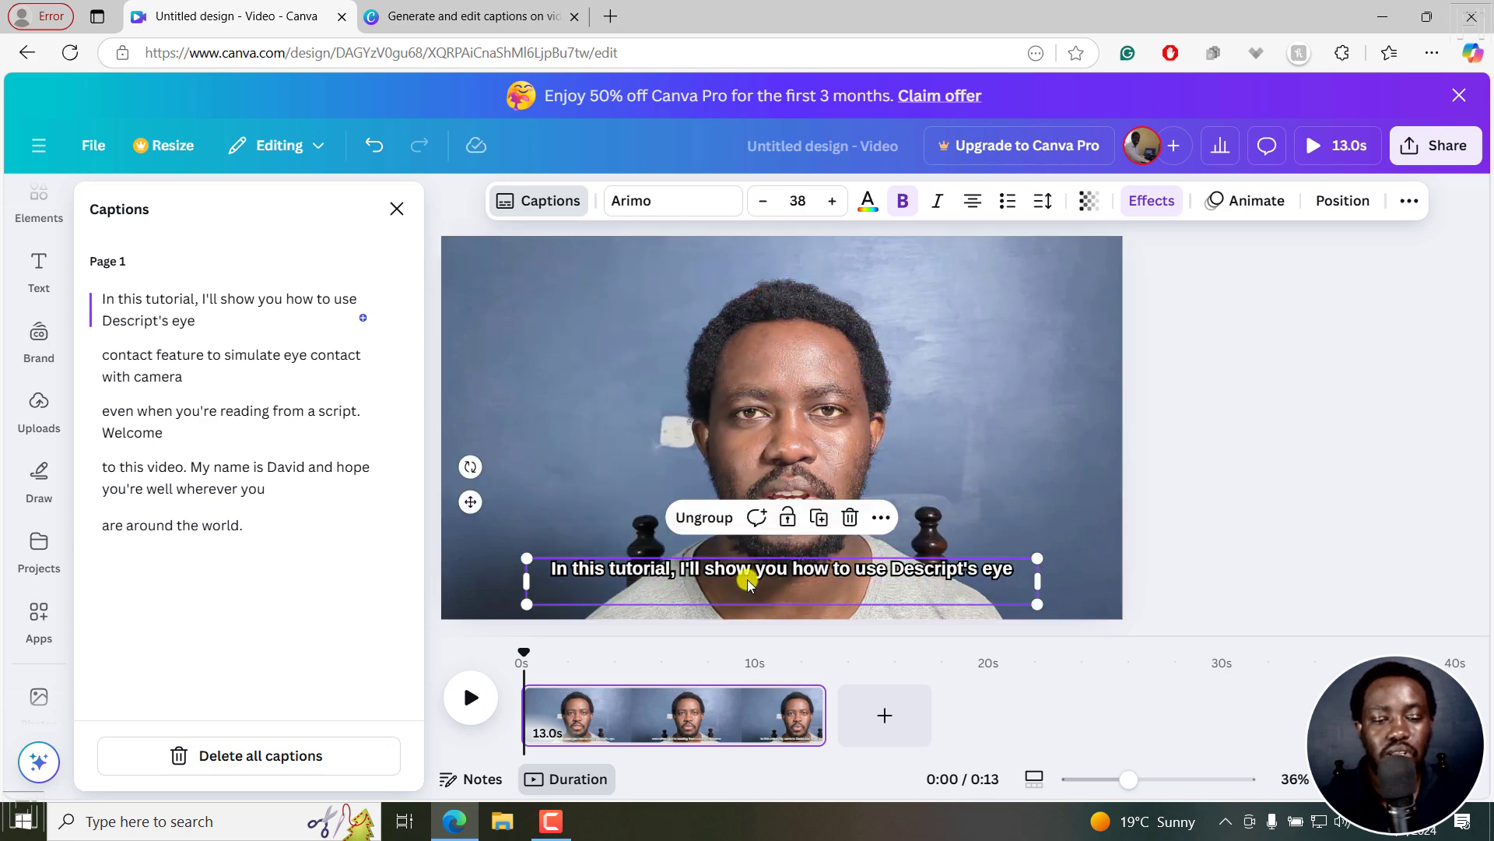
Review the second through last caption lines, then close the caption list
{"action": "left_click", "coordinate": [238, 373]}
{"action": "left_click", "coordinate": [231, 414]}
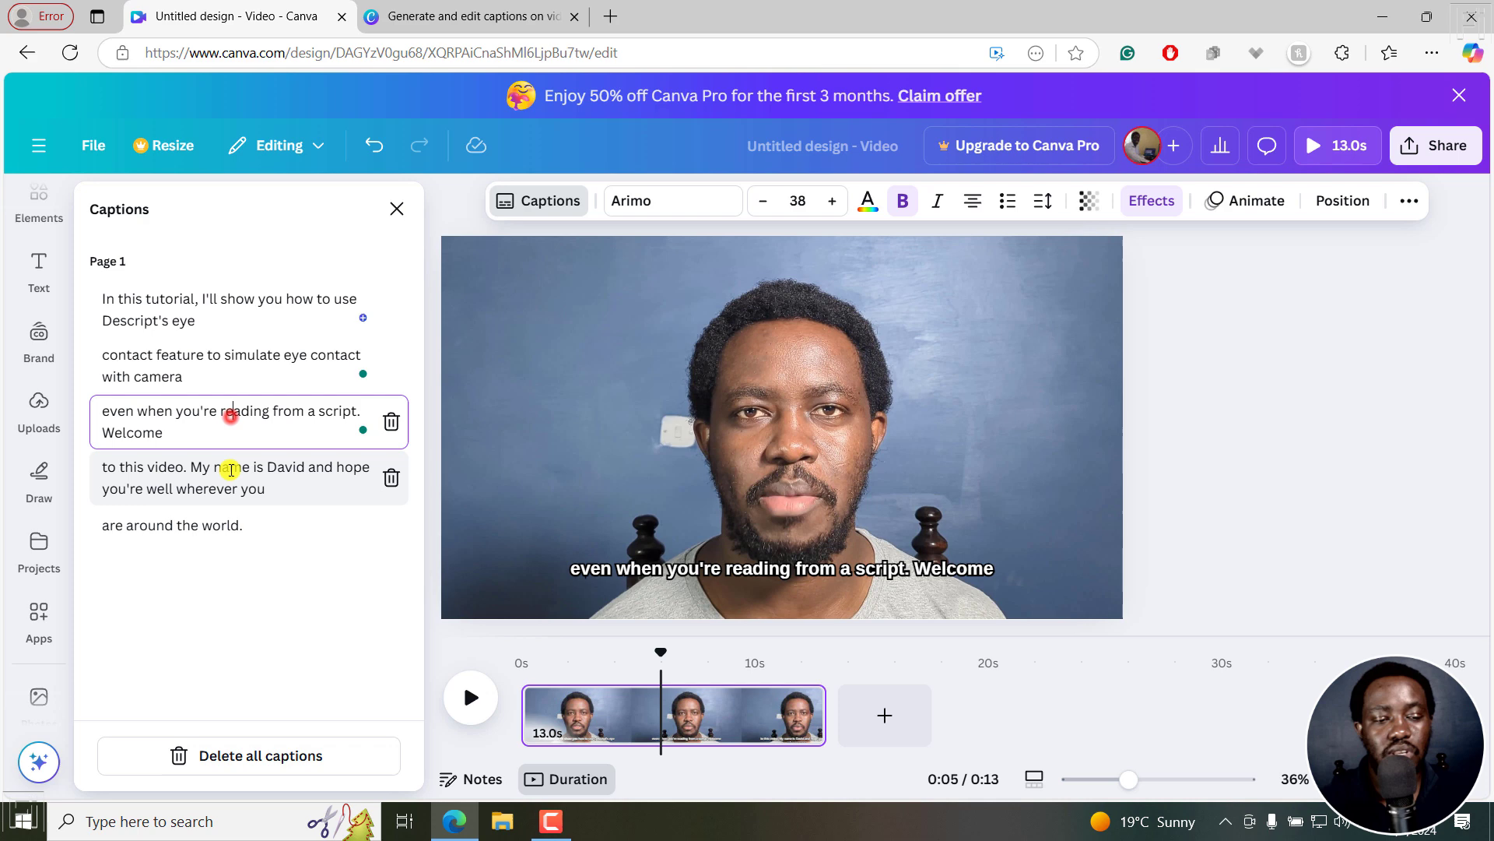
{"action": "left_click", "coordinate": [231, 470]}
{"action": "left_click", "coordinate": [233, 527]}
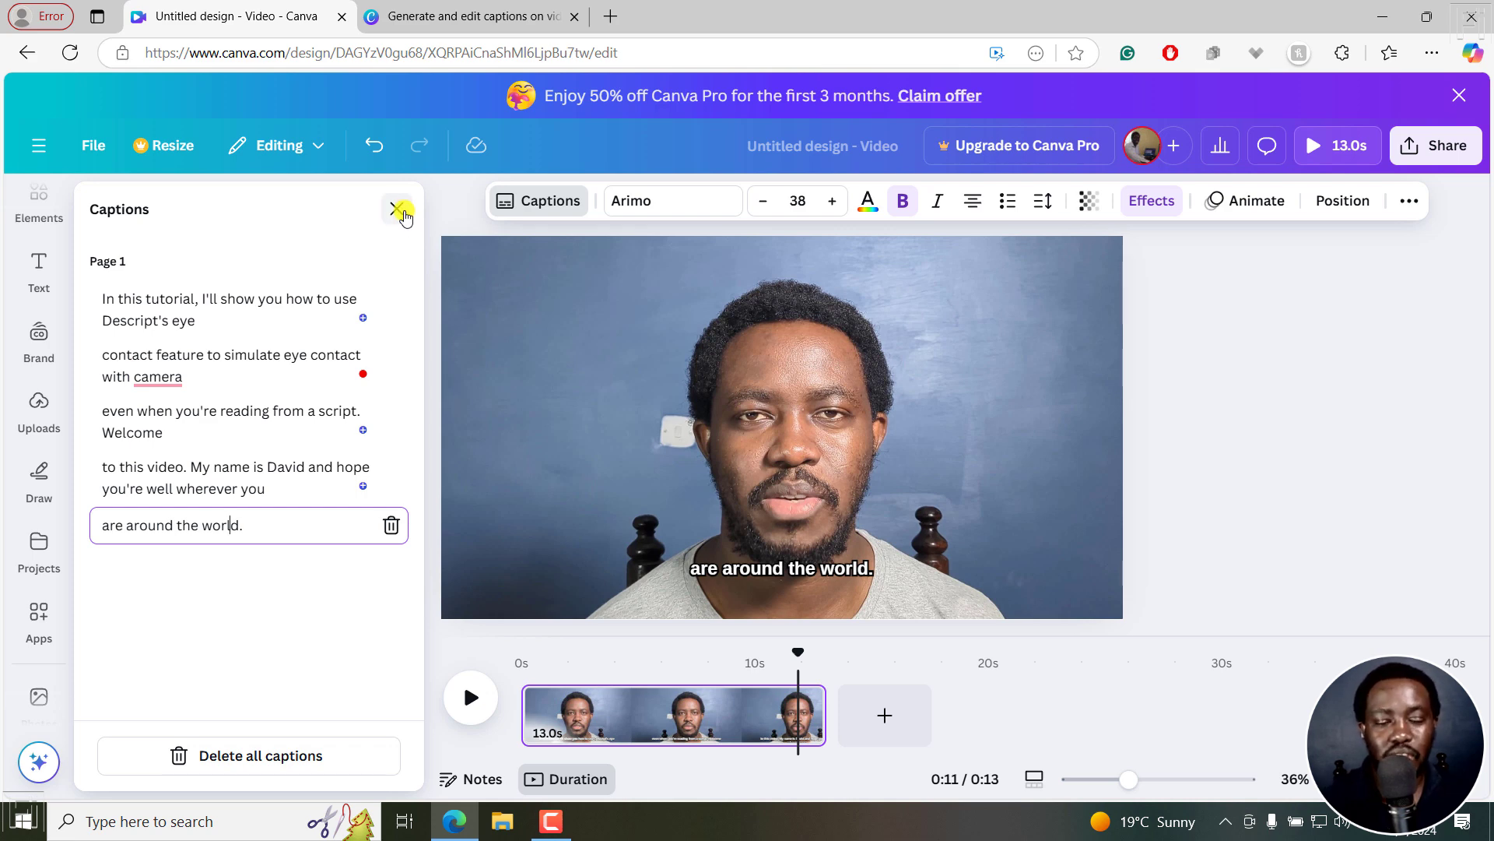
{"action": "left_click", "coordinate": [398, 213]}
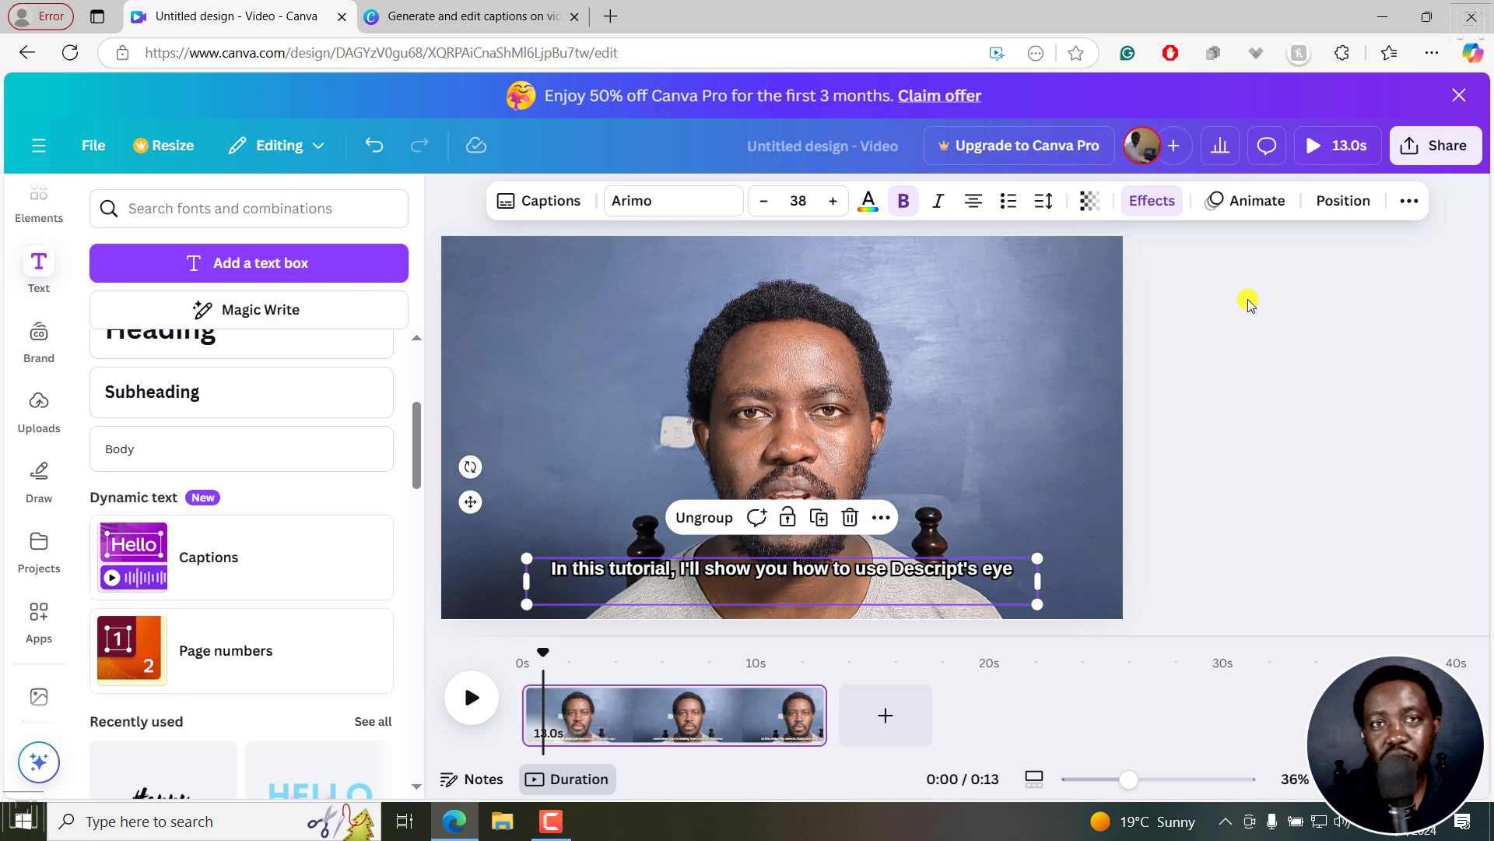
Browse the caption Element animations, then the talking-head clip's Page Animations, applying none
{"action": "left_click", "coordinate": [1249, 203]}
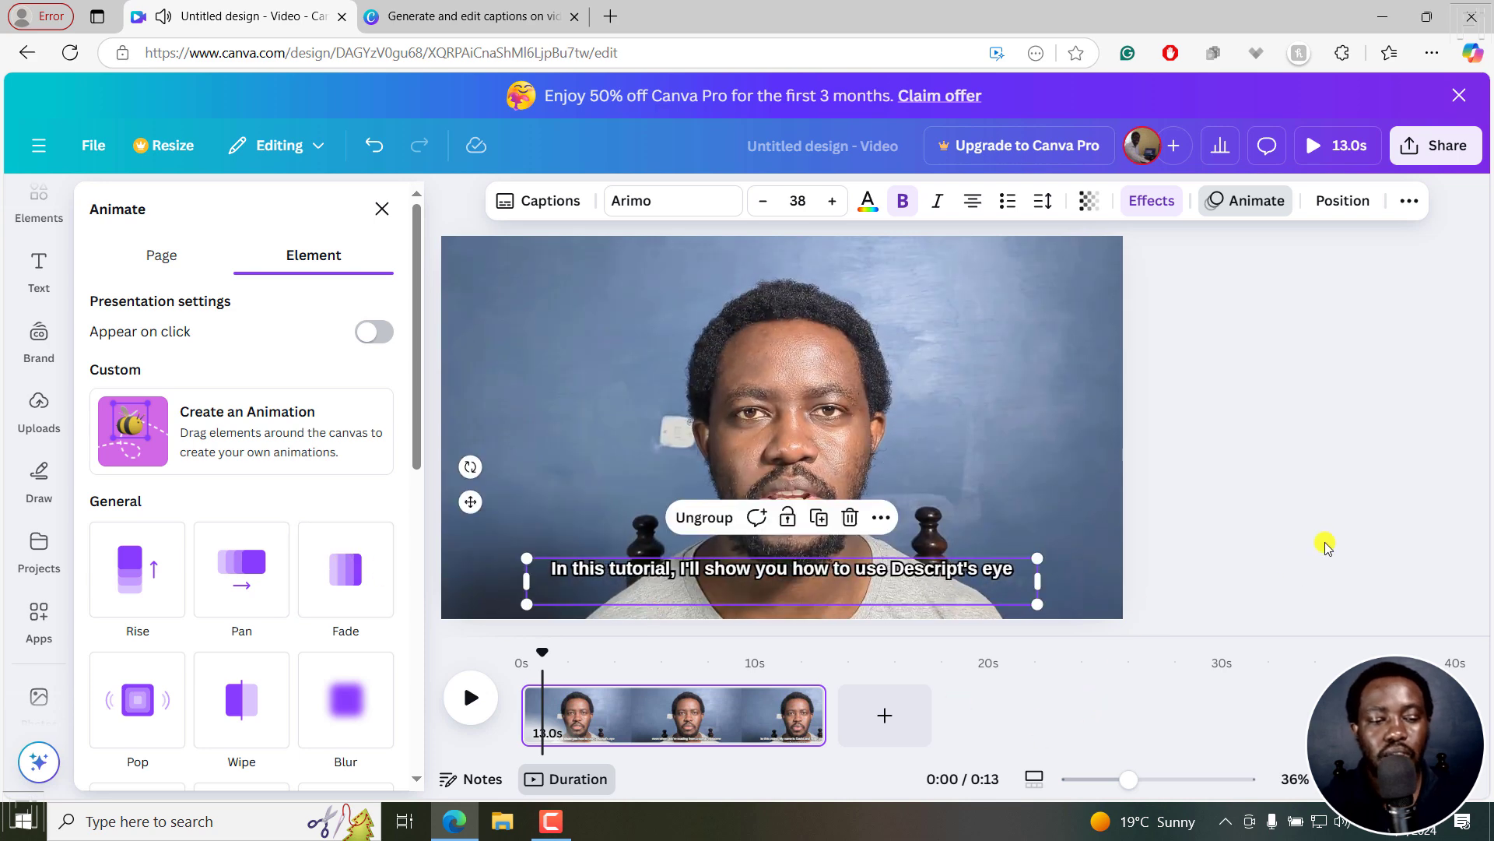
{"action": "left_click_drag", "start_coordinate": [417, 373], "coordinate": [417, 544]}
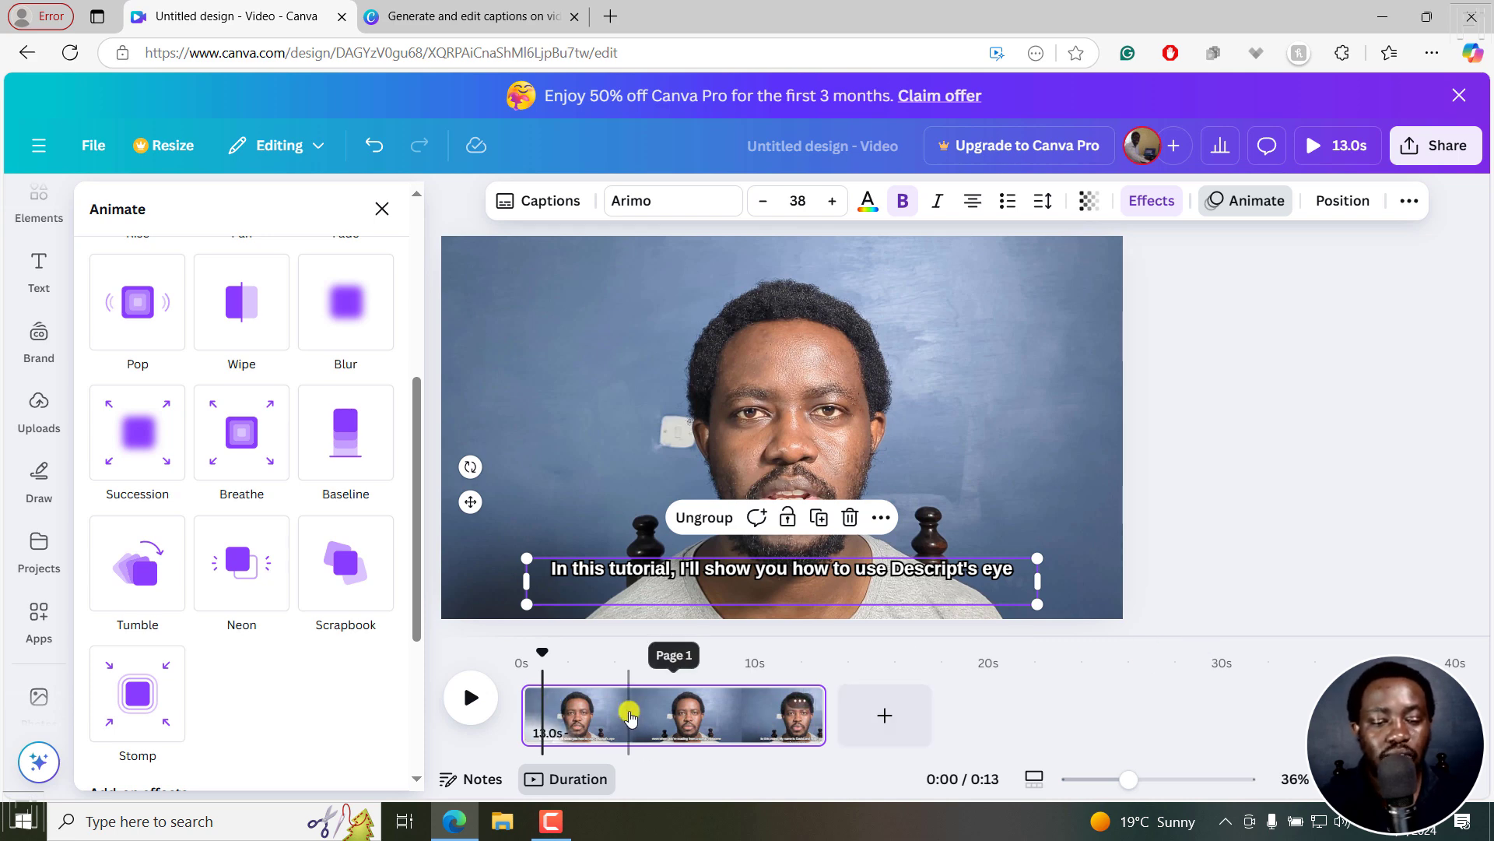
{"action": "left_click", "coordinate": [629, 710]}
{"action": "left_click", "coordinate": [691, 720]}
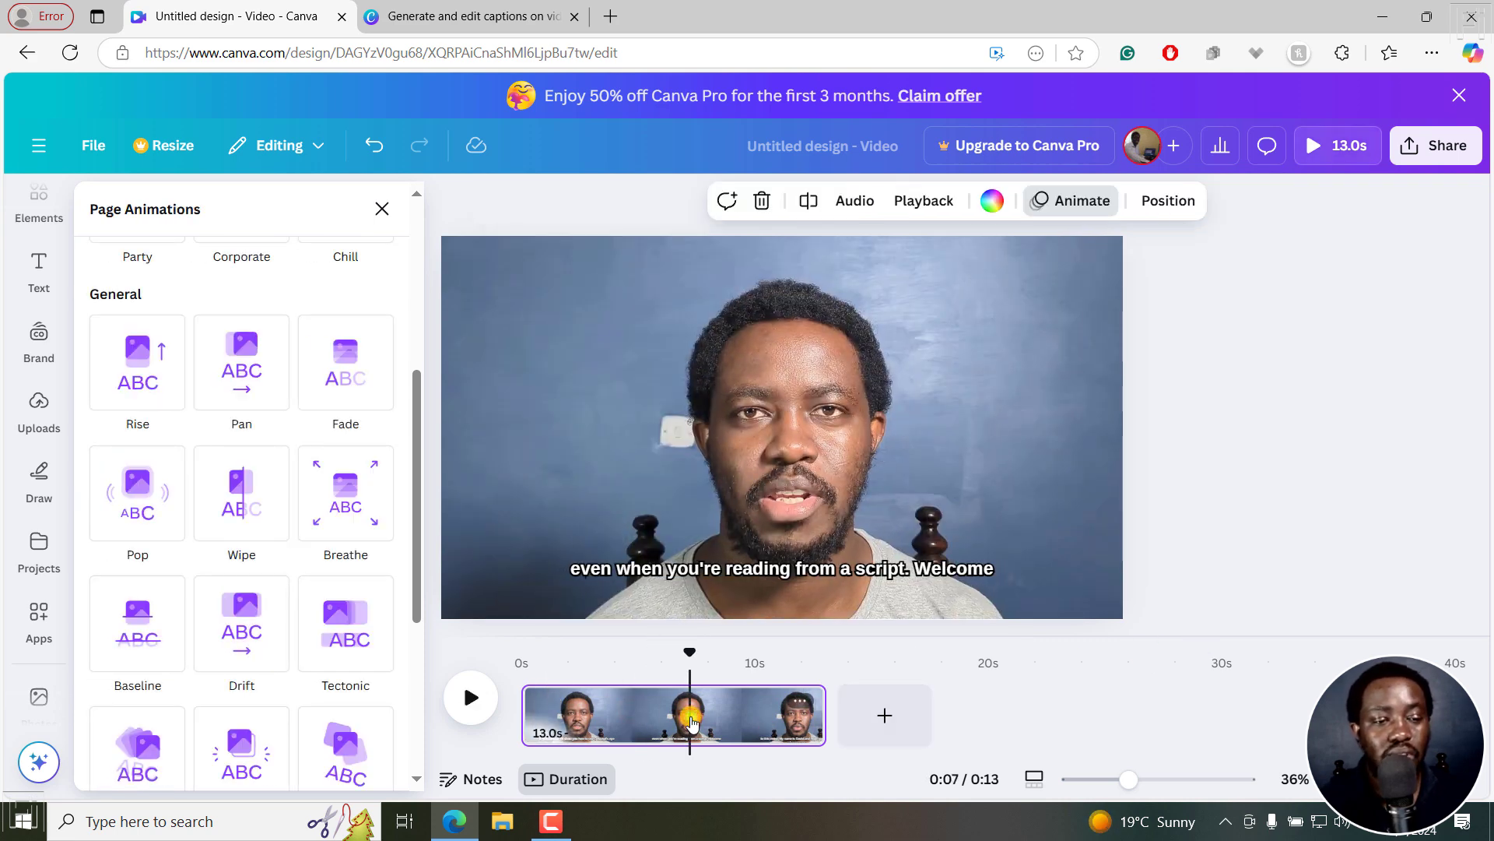
{"action": "left_click", "coordinate": [773, 721]}
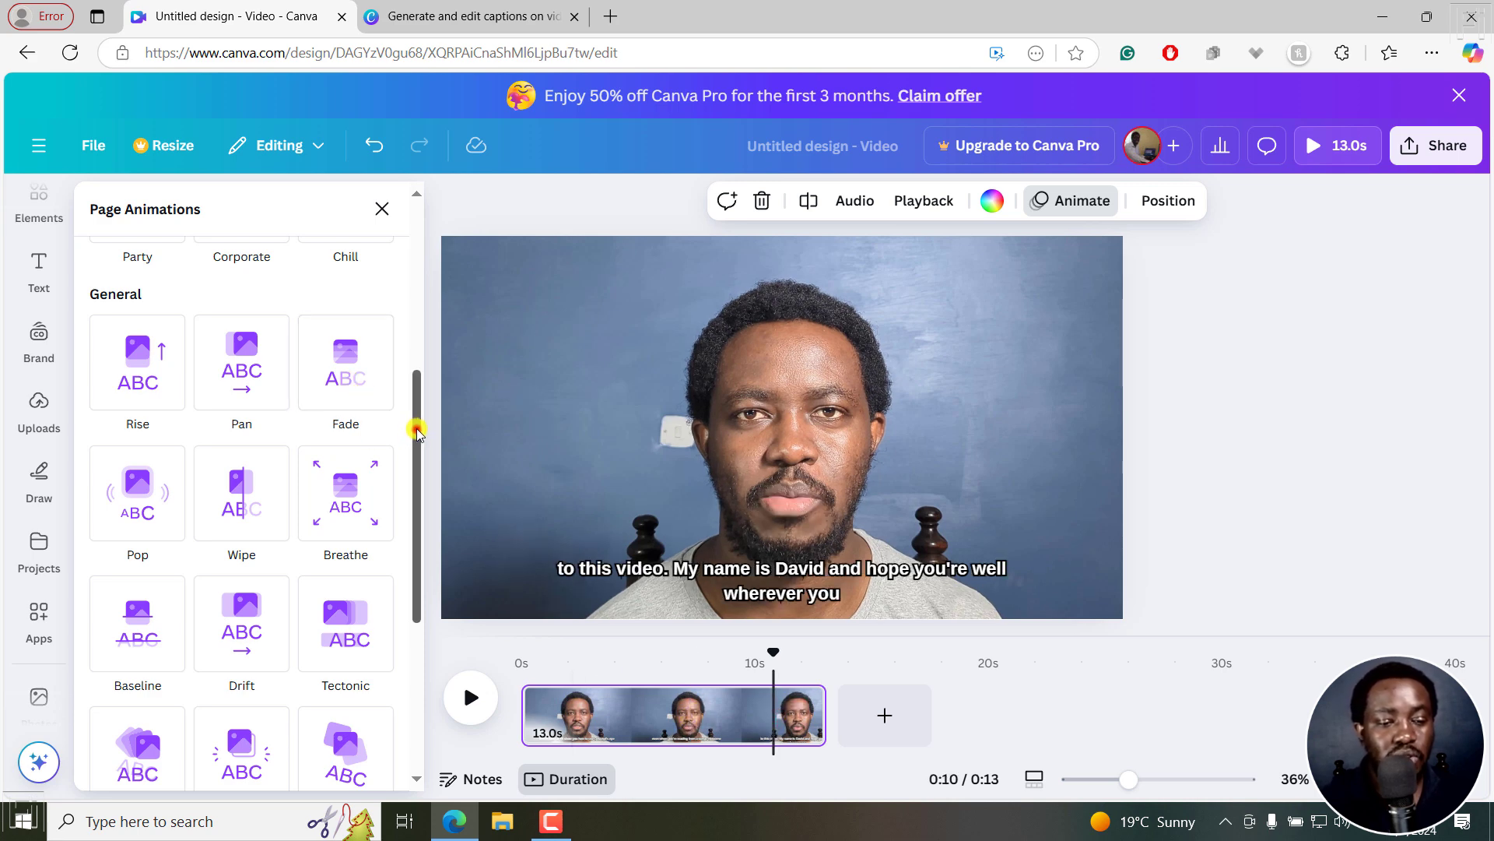
{"action": "left_click_drag", "start_coordinate": [417, 430], "coordinate": [421, 276]}
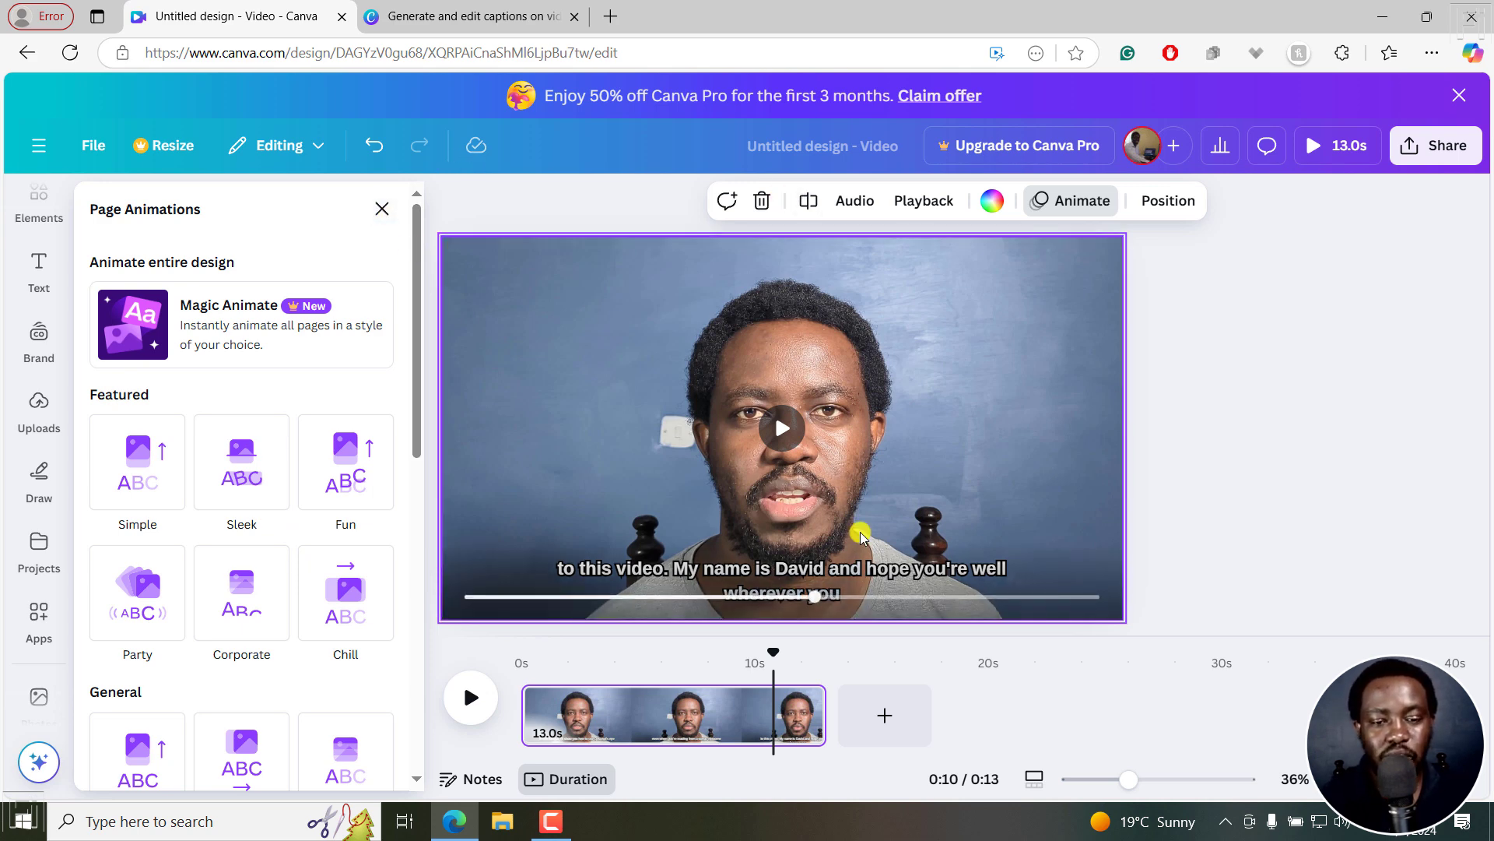
Bring back the Captions transcript panel listing five caption lines, with the first line opened for editing
{"action": "left_click", "coordinate": [779, 565]}
{"action": "left_click", "coordinate": [547, 200]}
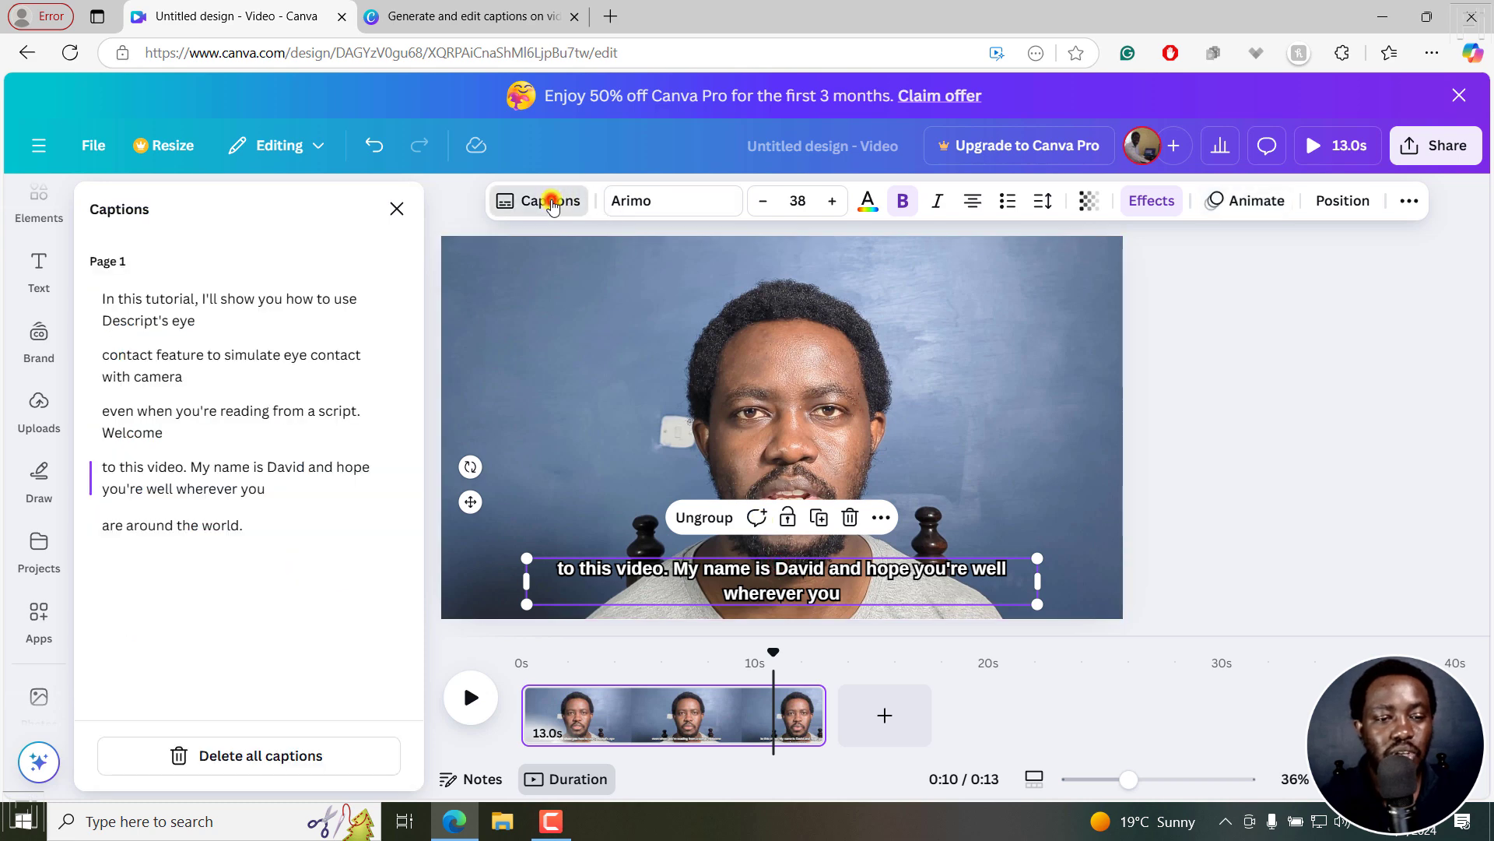
{"action": "left_click", "coordinate": [225, 321]}
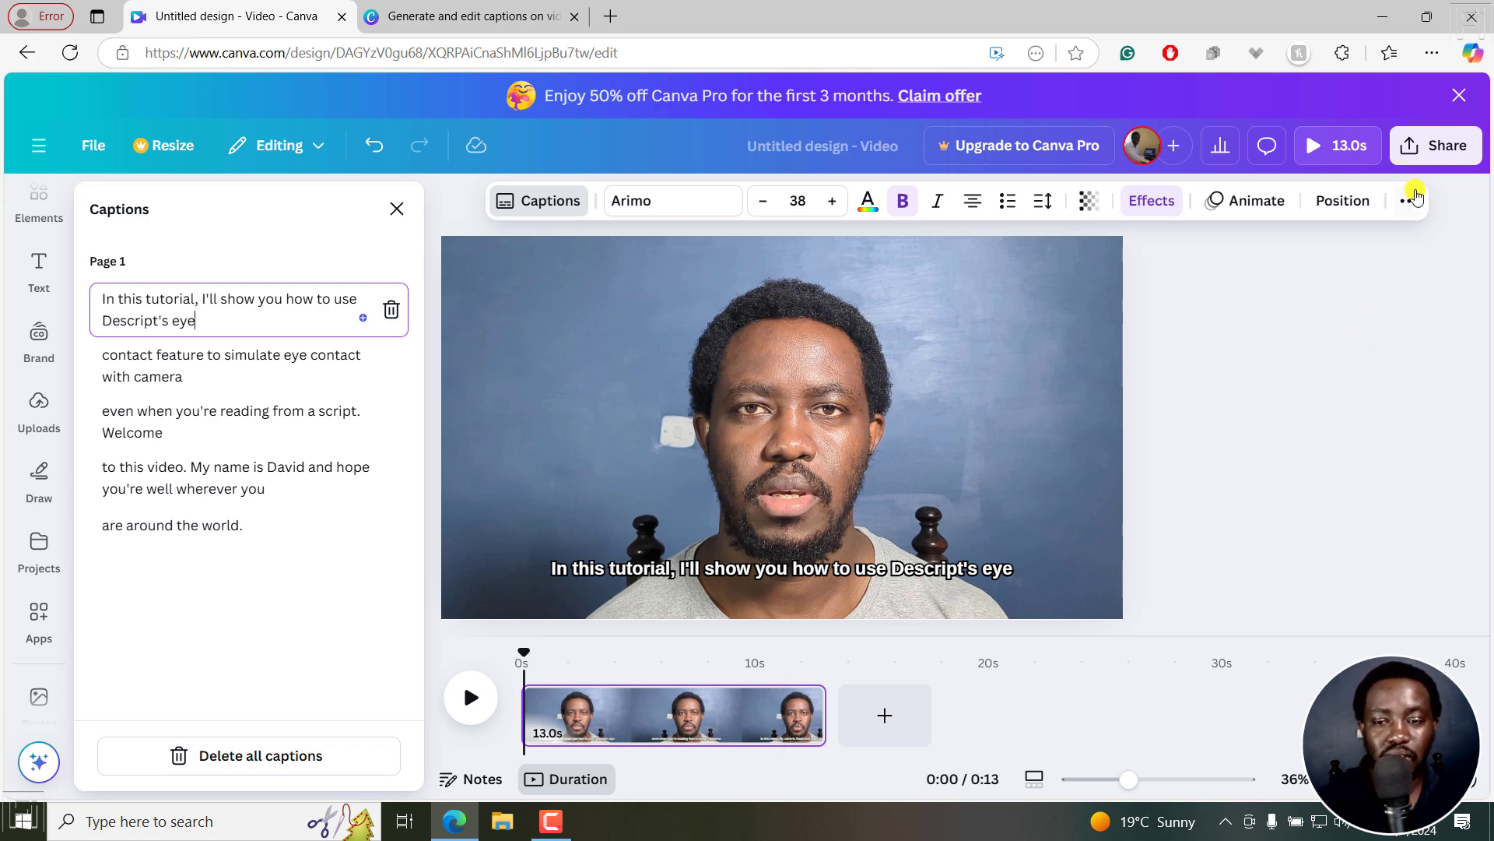
Download the design from the Share menu as a 1080p MP4 video
{"action": "left_click", "coordinate": [1438, 156]}
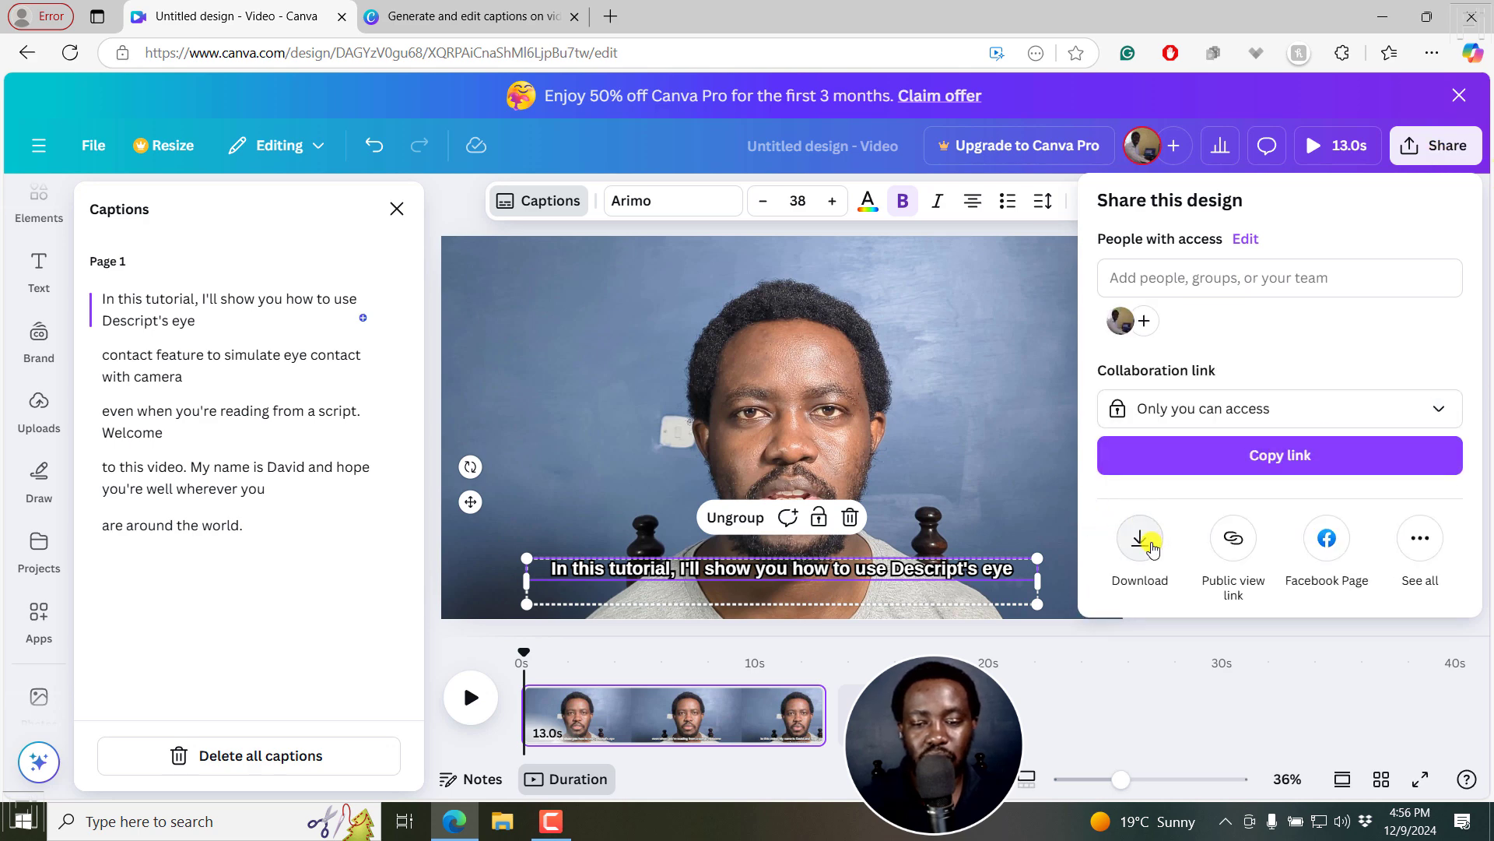
{"action": "left_click", "coordinate": [1144, 538]}
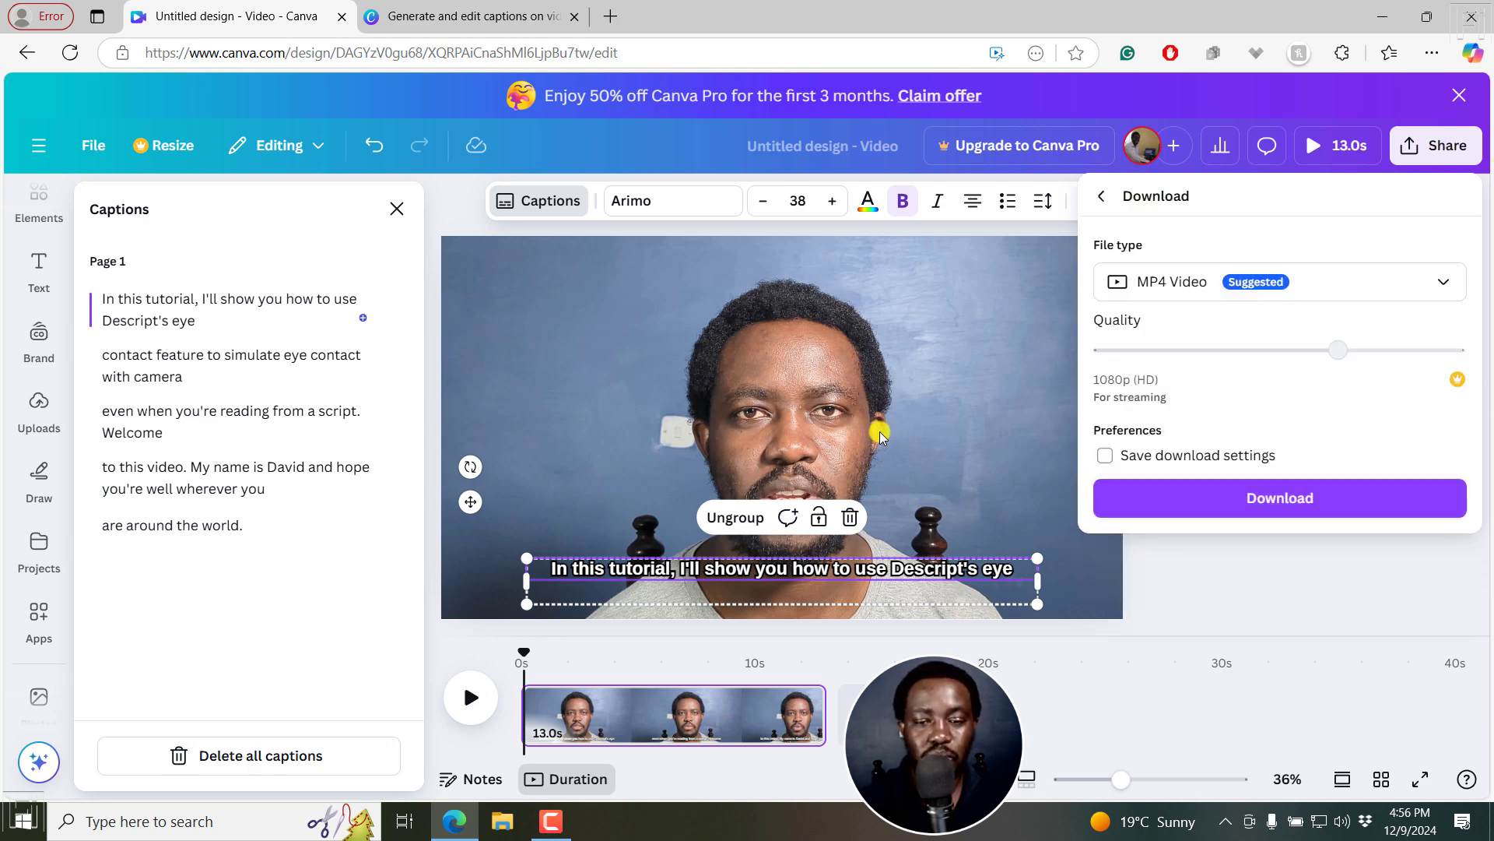
{"action": "left_click", "coordinate": [1295, 501]}
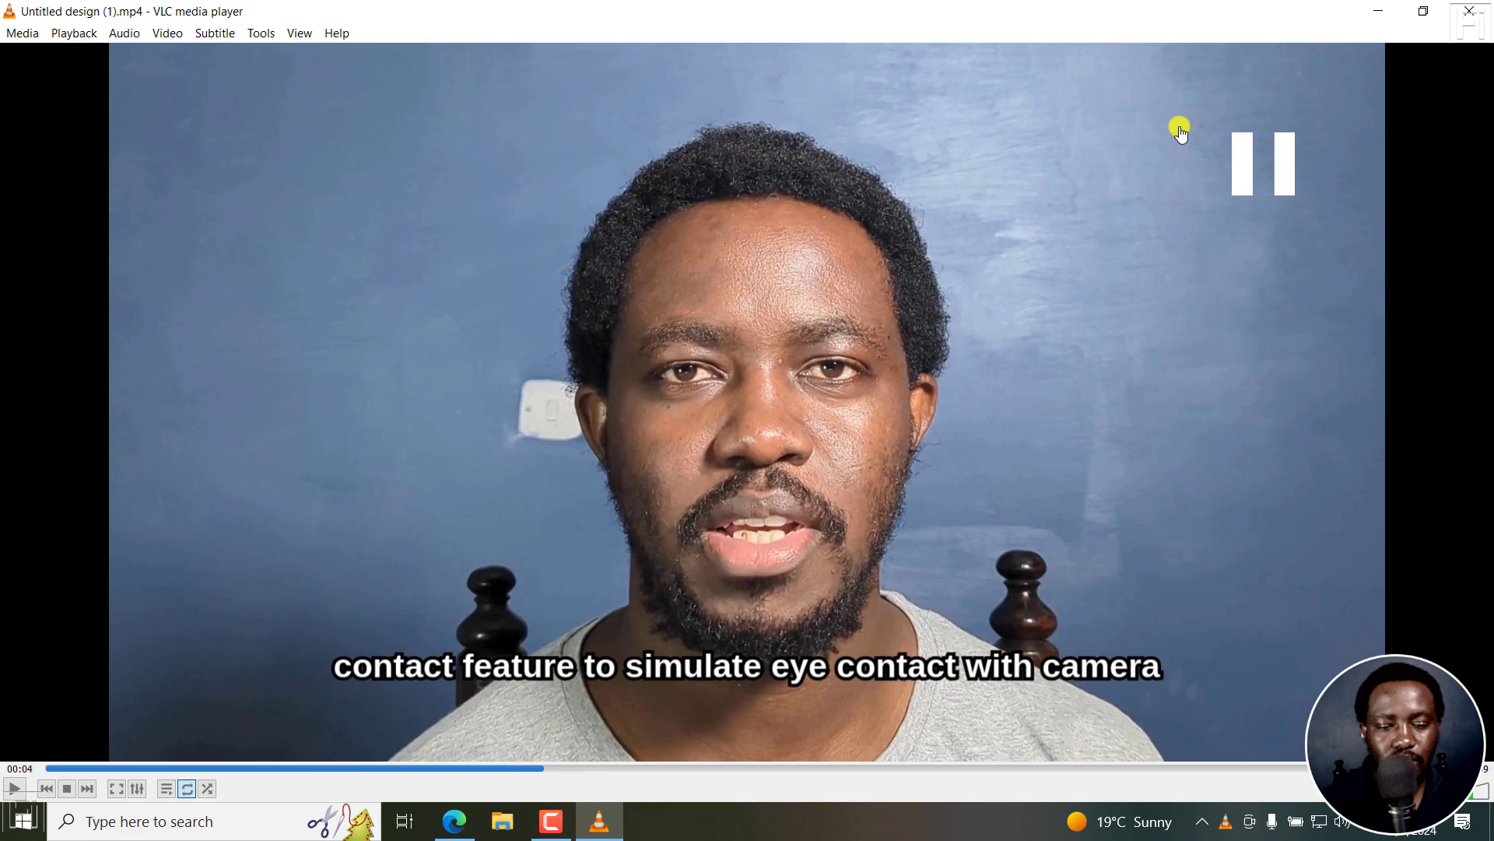
Close VLC and dismiss the Downloads flyout and Brand Kit panel in Canva
{"action": "key", "text": "alt+F4"}
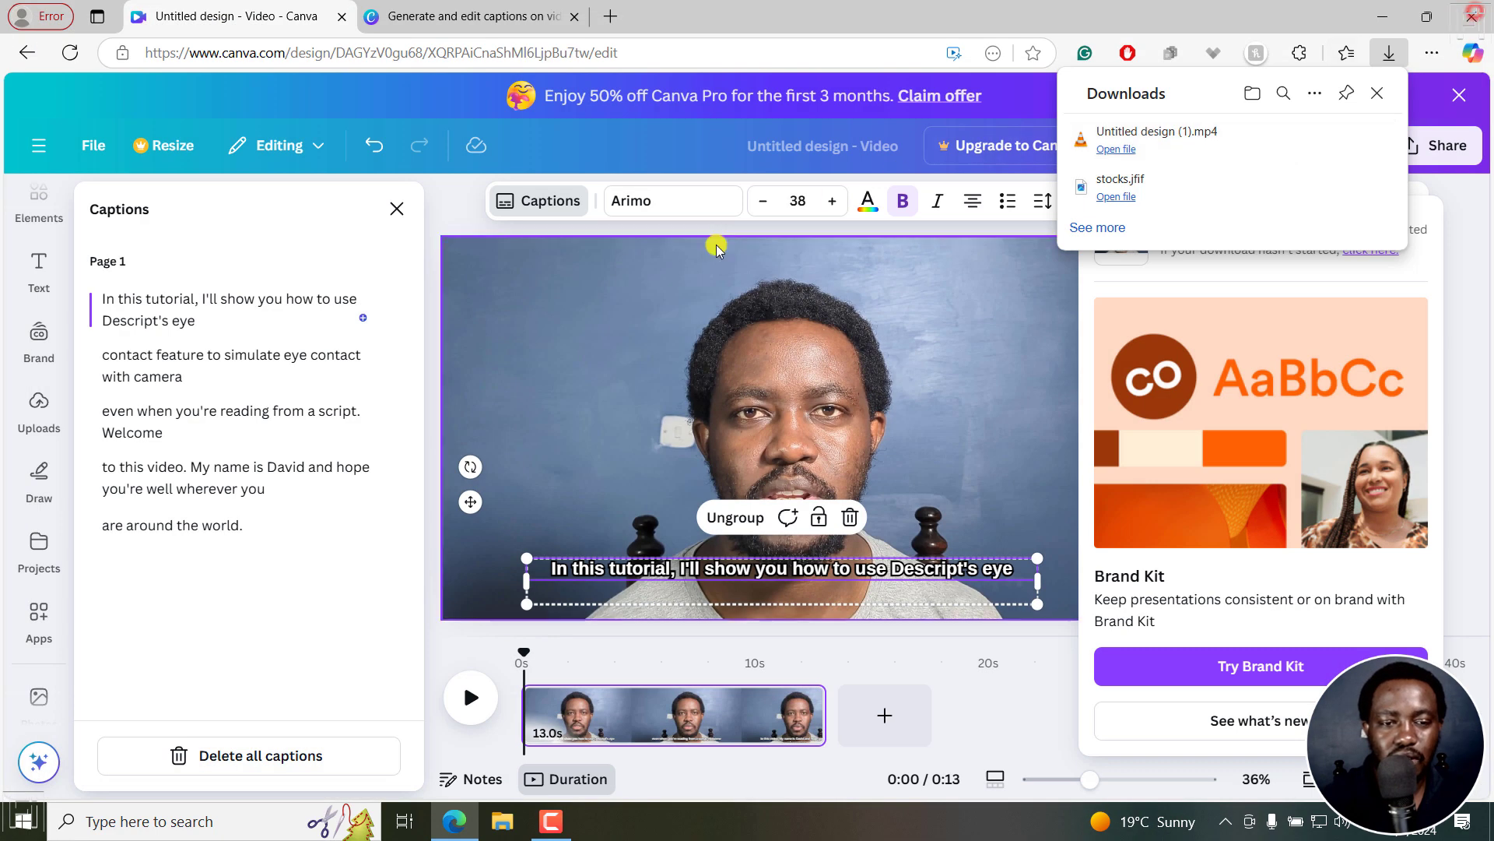
{"action": "left_click", "coordinate": [606, 159]}
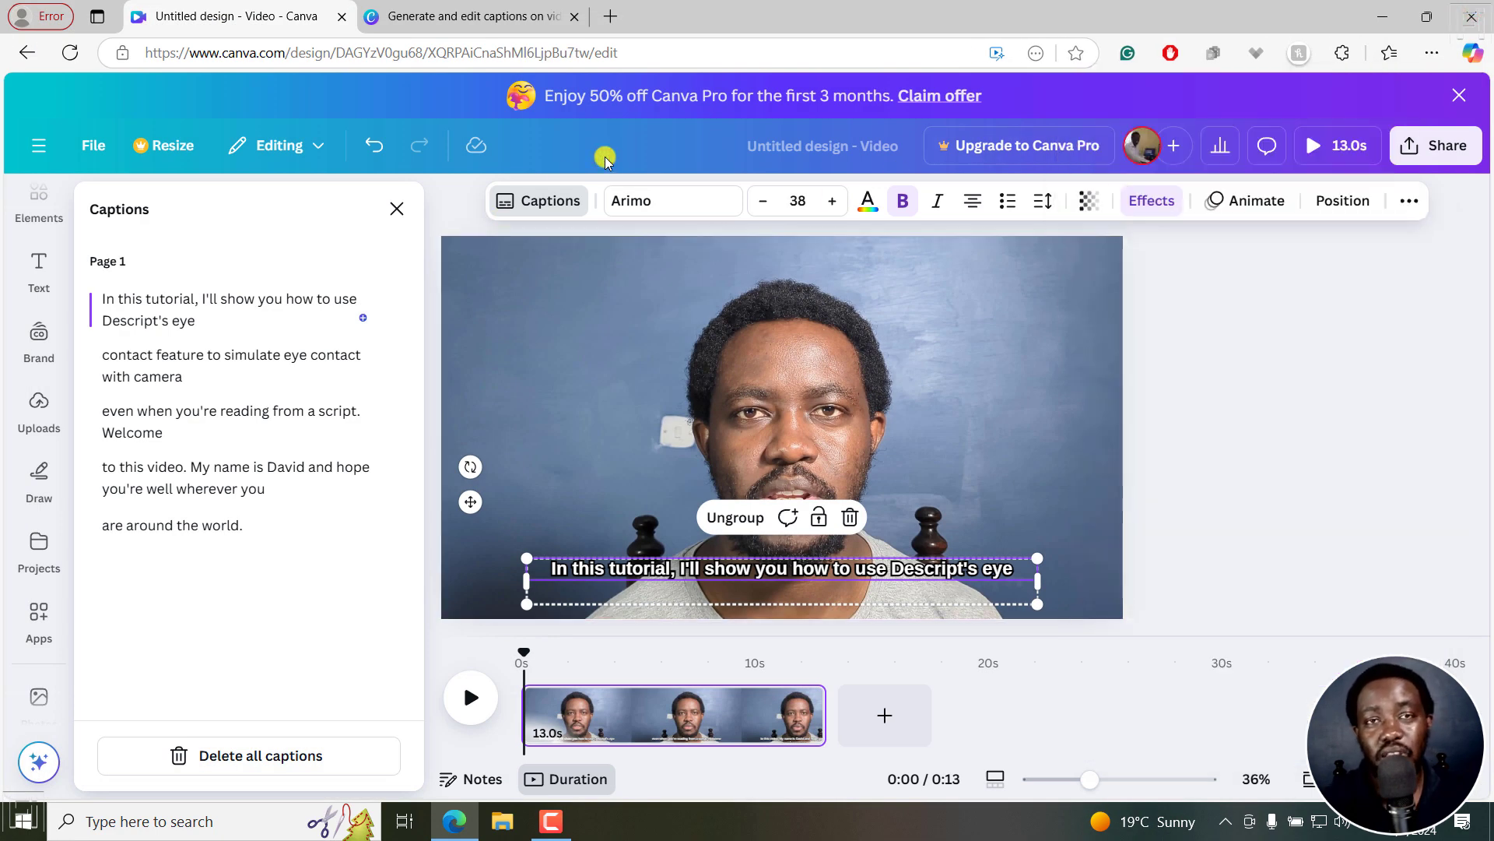